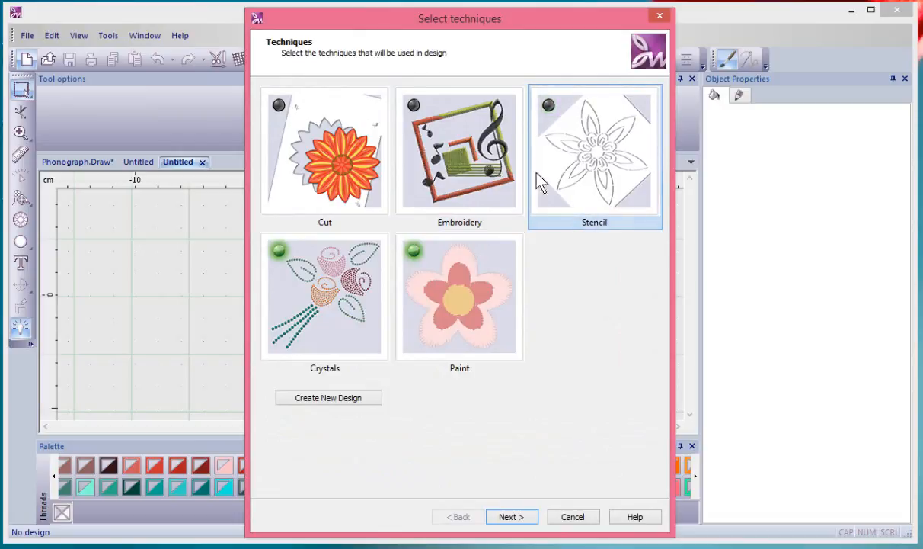
Create a new design that uses only the Crystals technique, leaving Paint out.
left_click(434, 291)
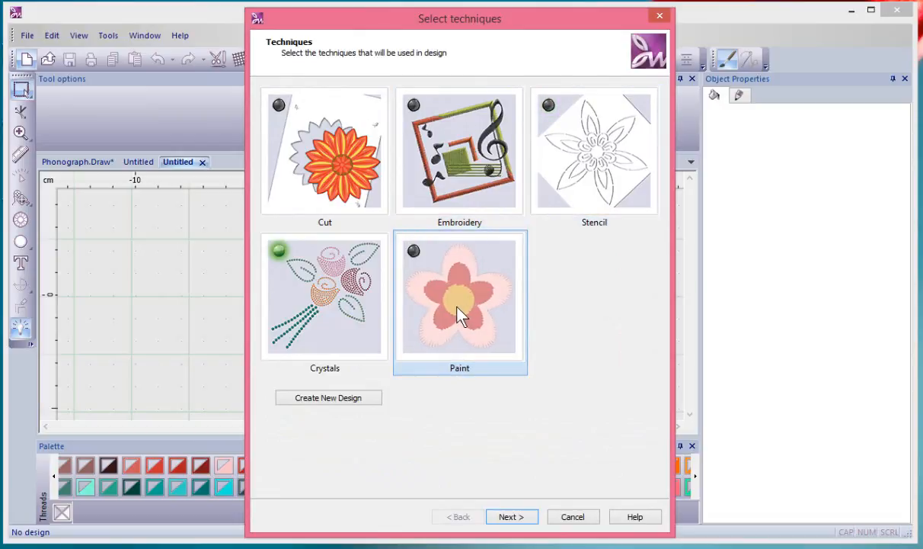
left_click(332, 398)
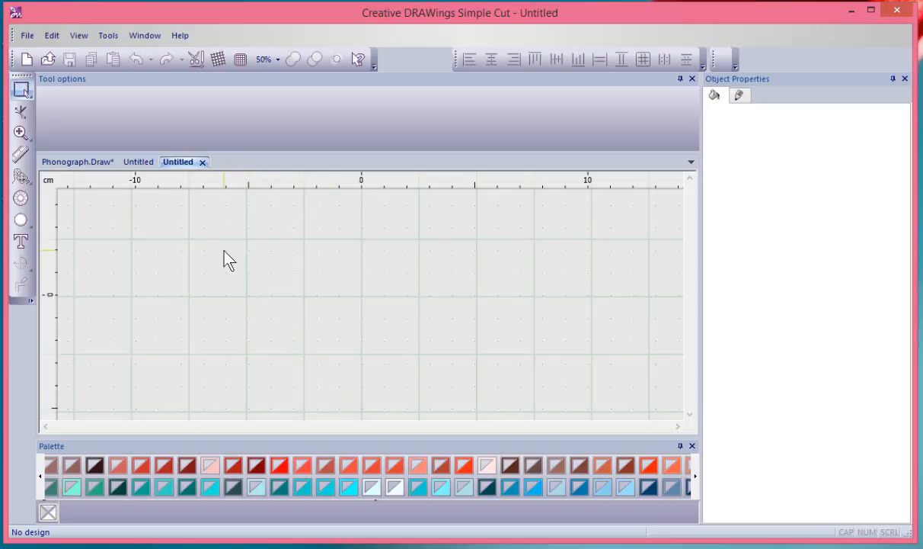
Set up single-crystal placement with the Swarovski Round palette, Ruby color and size SS 10 /PP 21.
left_click(21, 200)
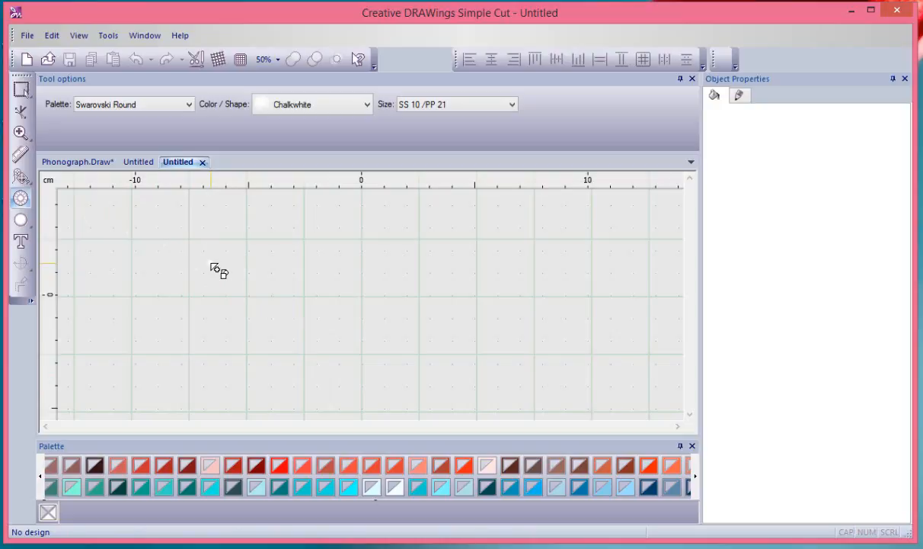
scroll(219, 270, "up", 3)
scroll(219, 270, "up", 5)
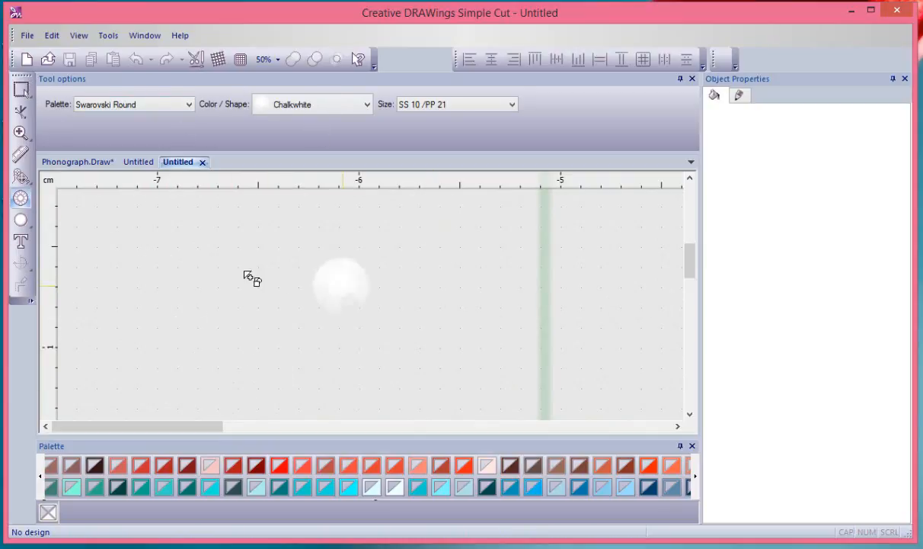
left_click(106, 107)
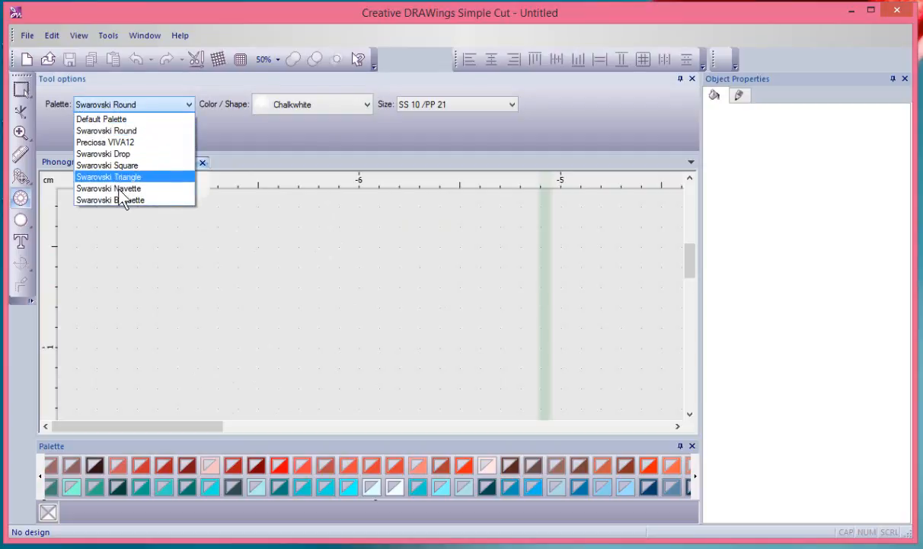
left_click(140, 135)
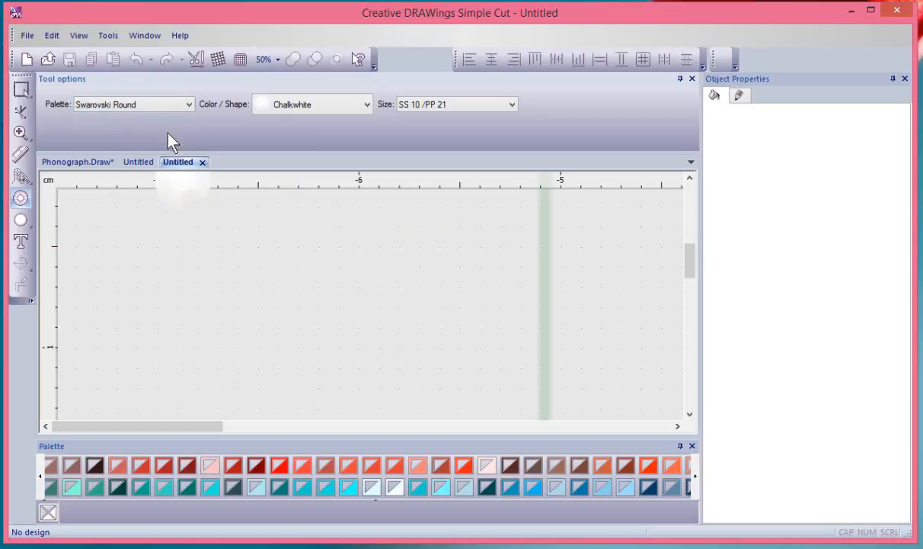
left_click(305, 113)
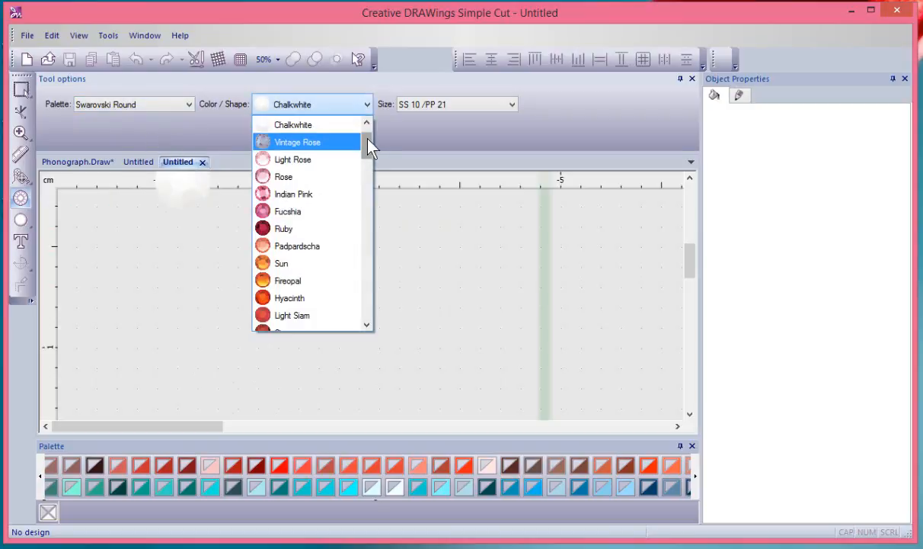
mouse_move(366, 142)
left_mouse_down()
mouse_move(365, 314)
mouse_move(374, 148)
left_mouse_up()
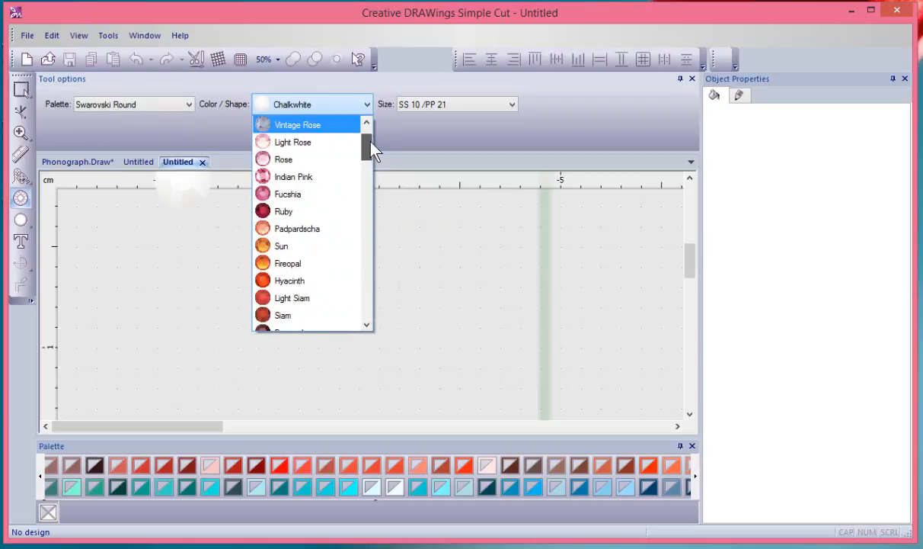
left_click(284, 211)
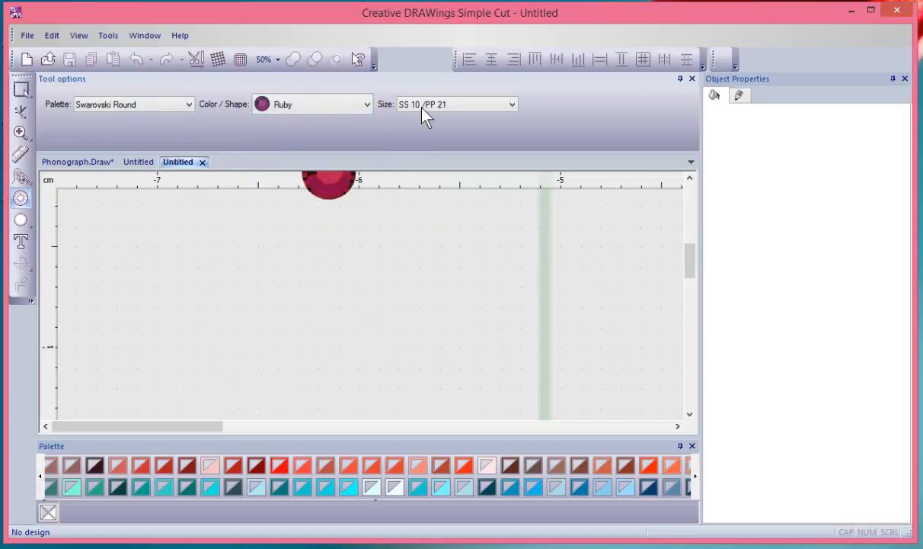
left_click(454, 109)
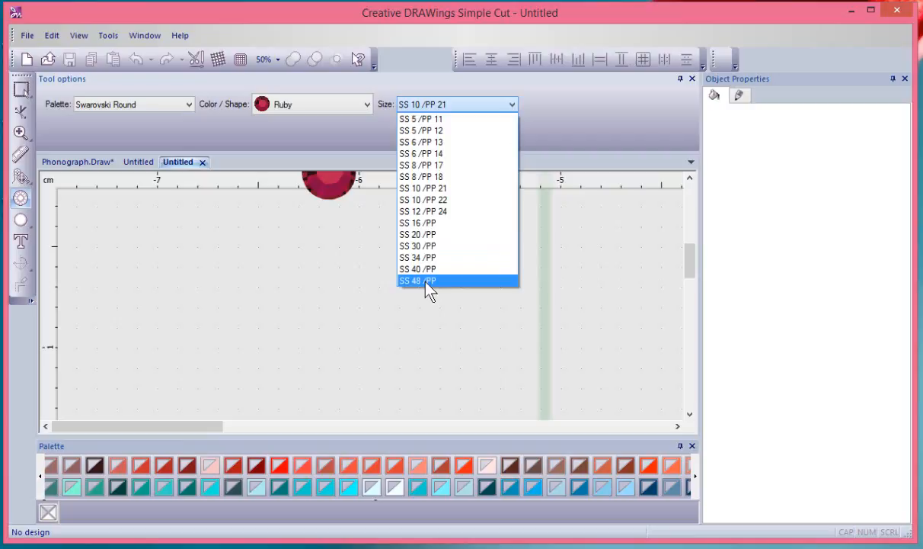
left_click(415, 191)
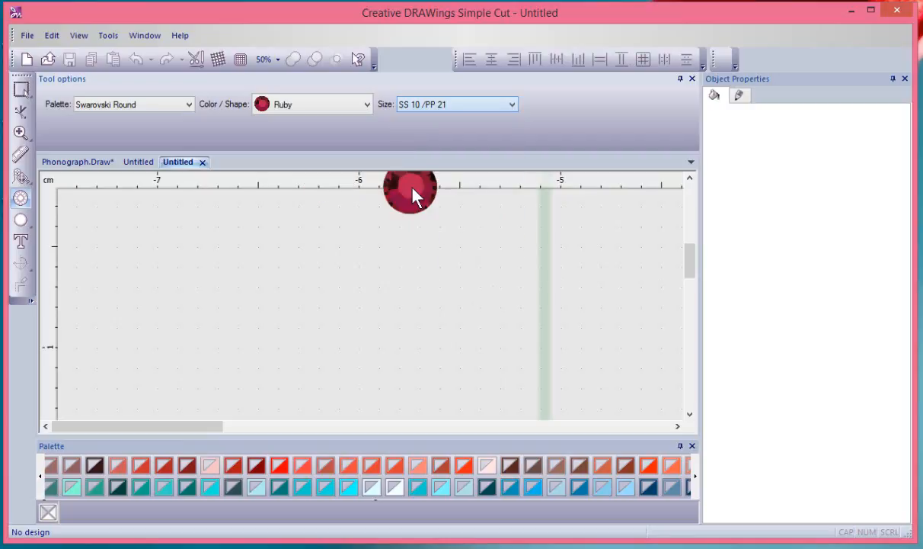
Place six ruby crystals in a downward-pointing triangle of three, two and one, about 1.7 cm wide and 1.3 cm high.
scroll(189, 301, "down", 5)
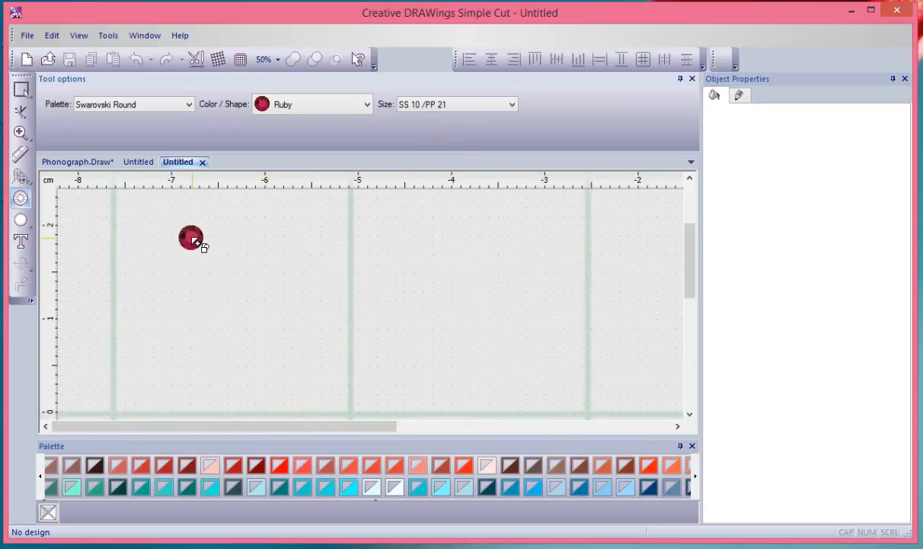
left_click(190, 238)
left_click(259, 234)
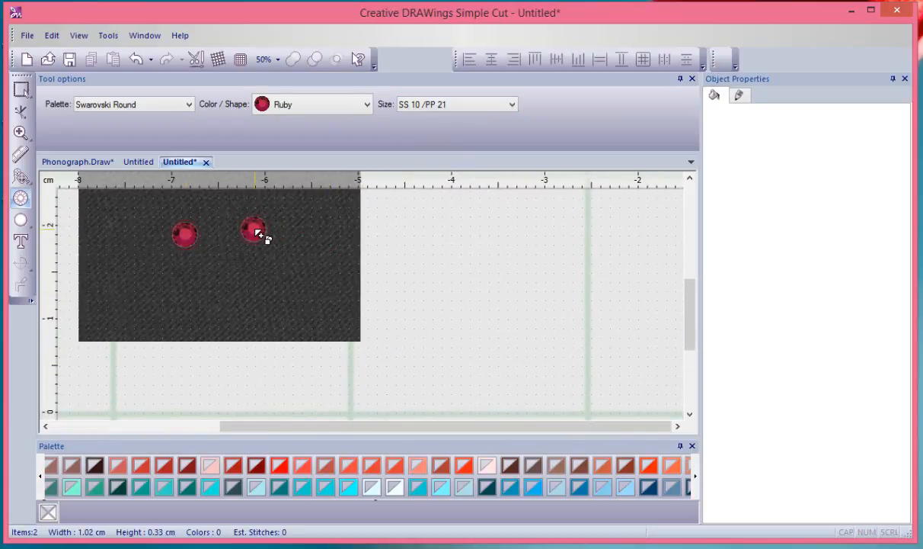
left_click(328, 235)
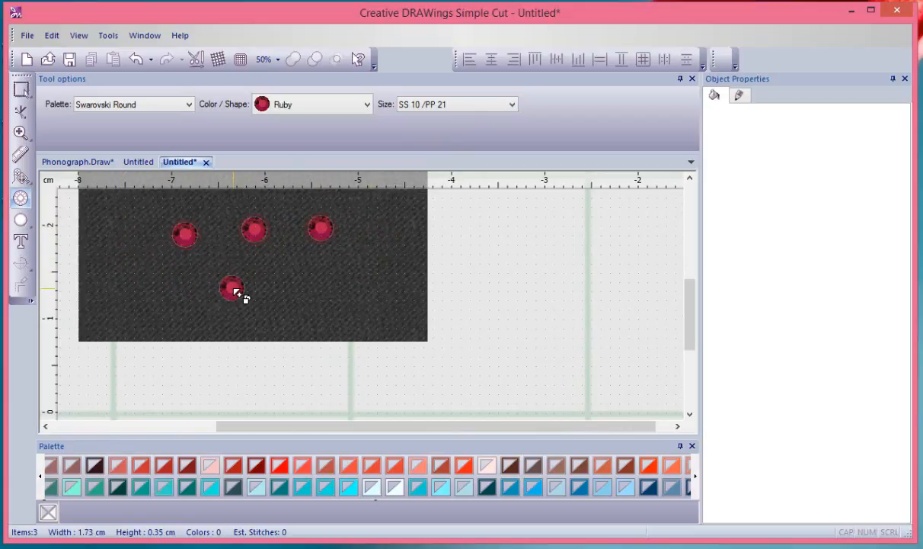
left_click(222, 274)
left_click(312, 277)
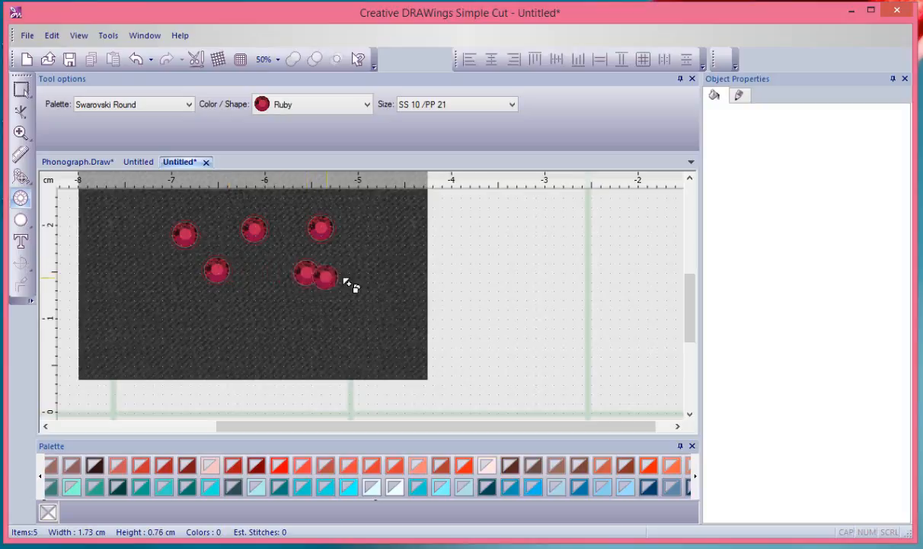
left_click(269, 329)
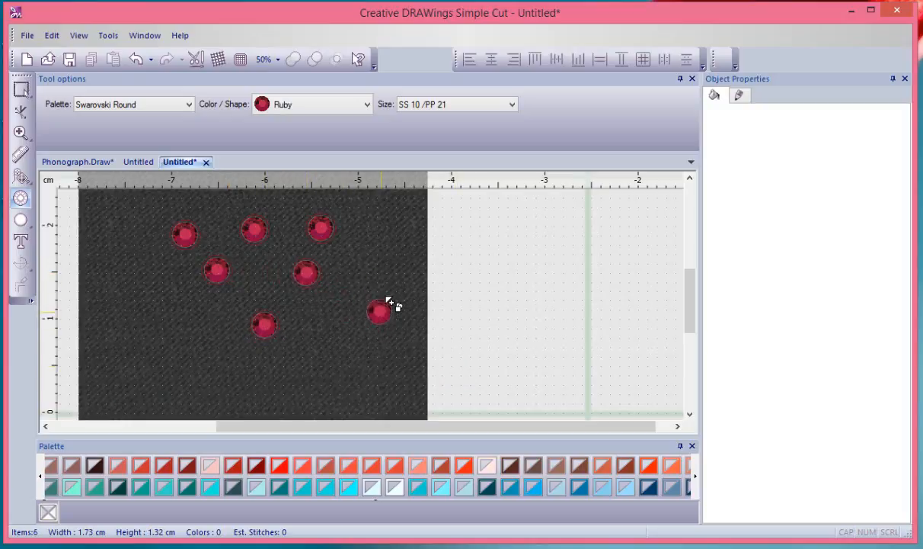
key("Escape")
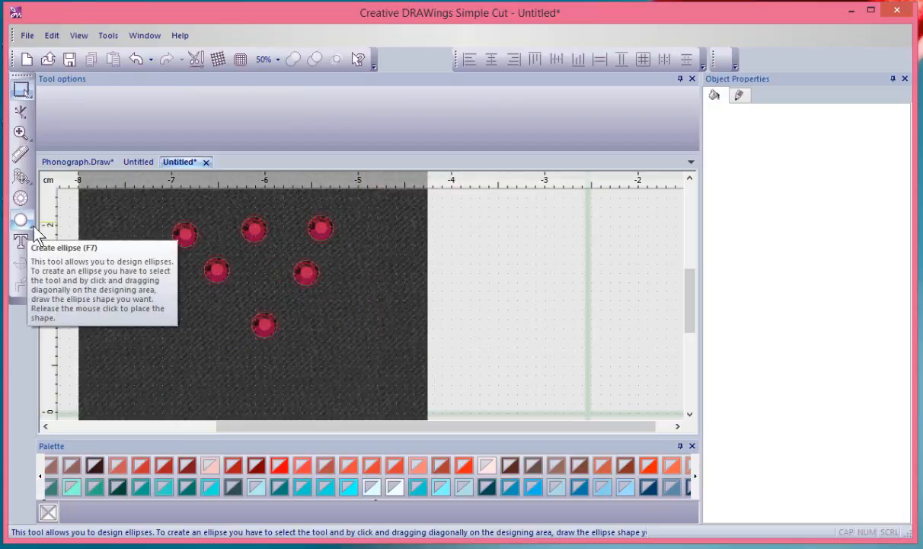
Change the design's background fabric color to cream.
left_click(217, 59)
left_click(470, 261)
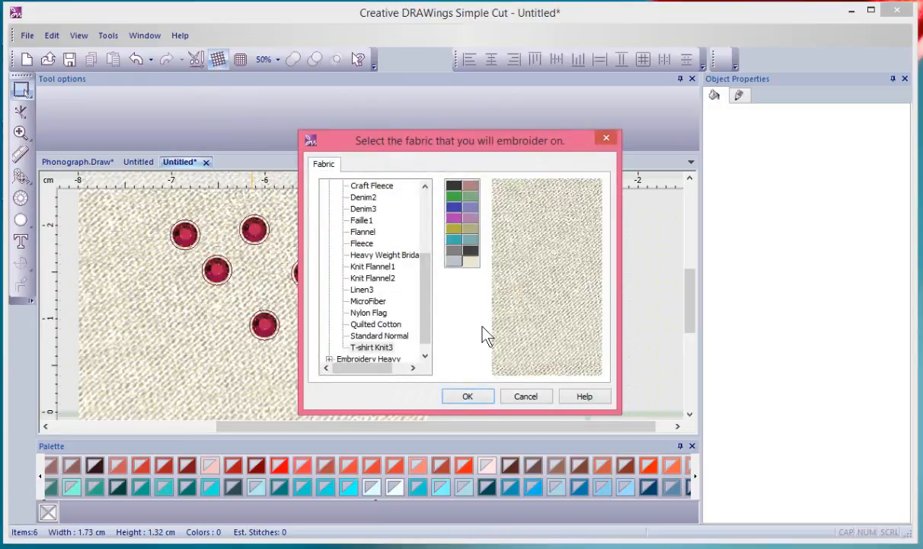
left_click(468, 397)
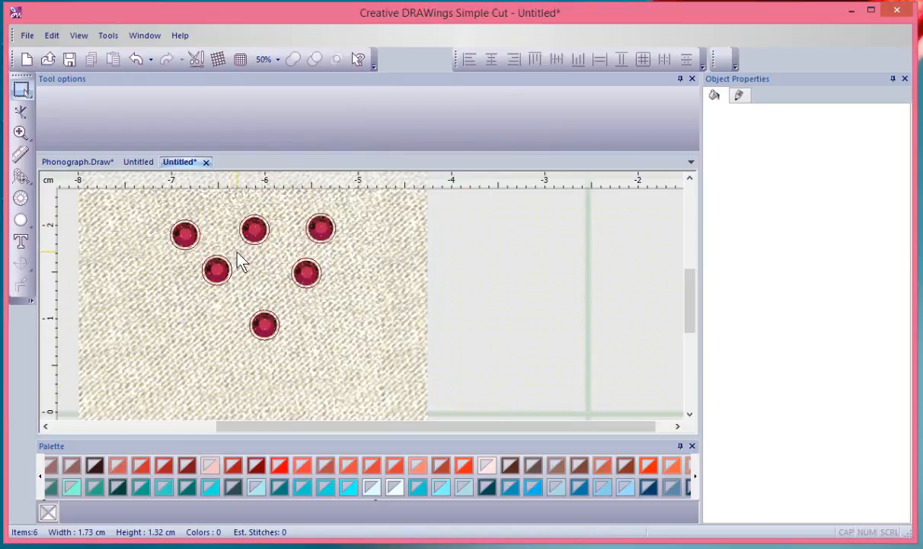
Draw a crystal-filled ellipse about 5.2 cm wide and 4.3 cm high to the lower right of the ruby crystals.
scroll(241, 261, "down", 3)
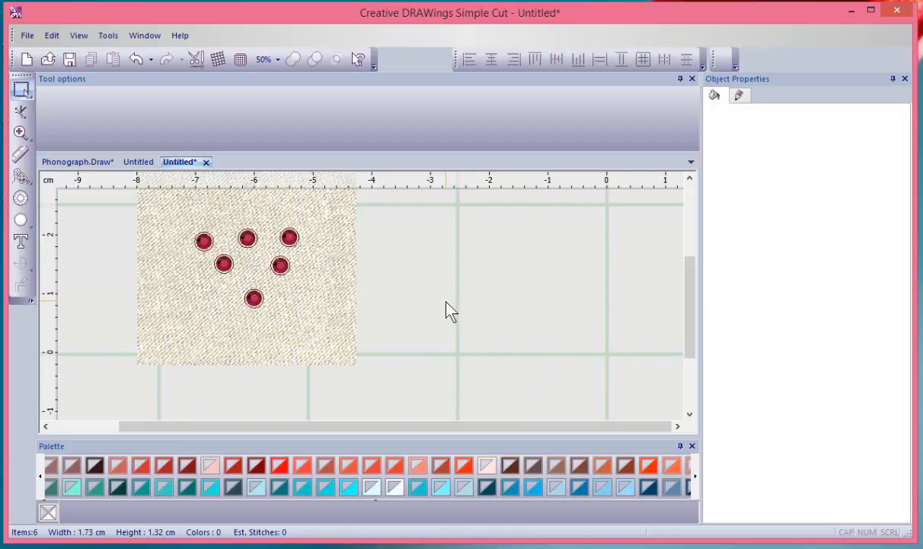
left_click(23, 222)
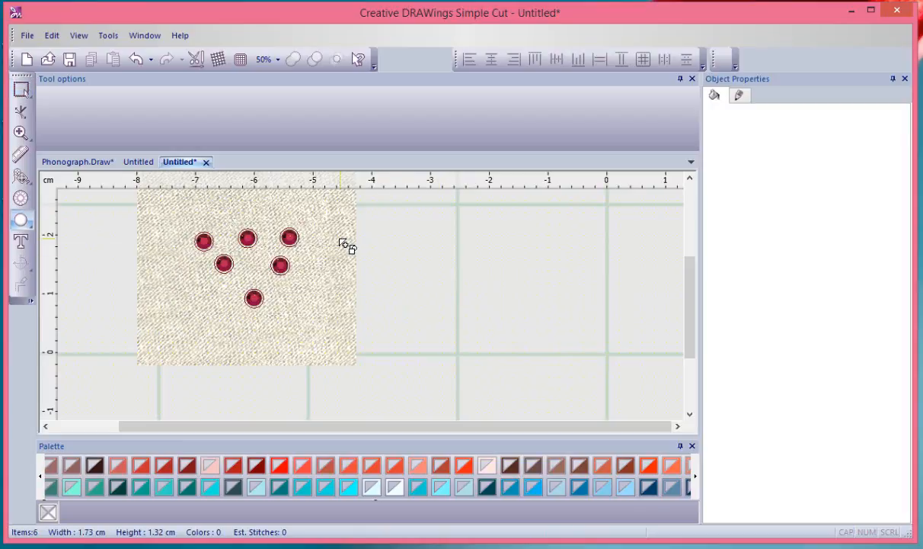
left_click_drag(339, 239, 624, 404)
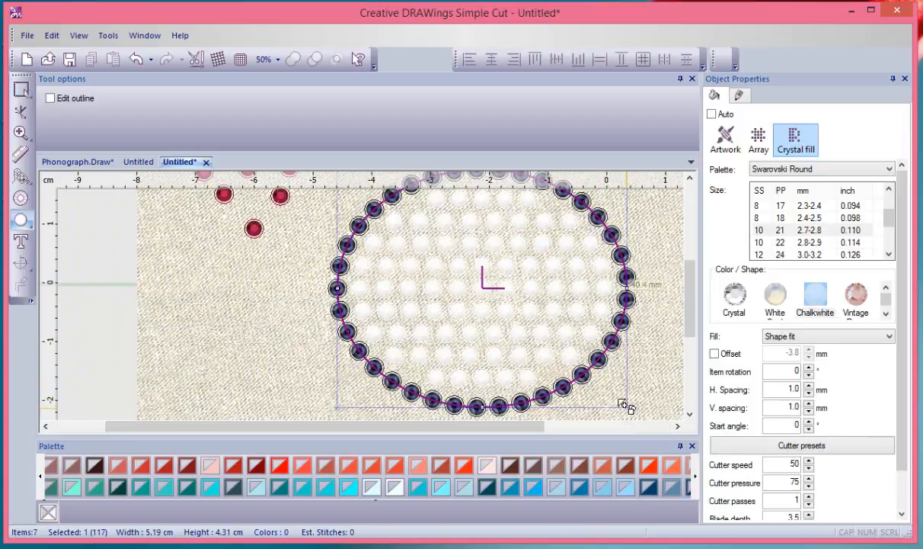
Draw a five-ray star about 9.8 cm wide and 9.7 cm high to the left of the ellipse, and deselect it.
scroll(546, 333, "down", 4)
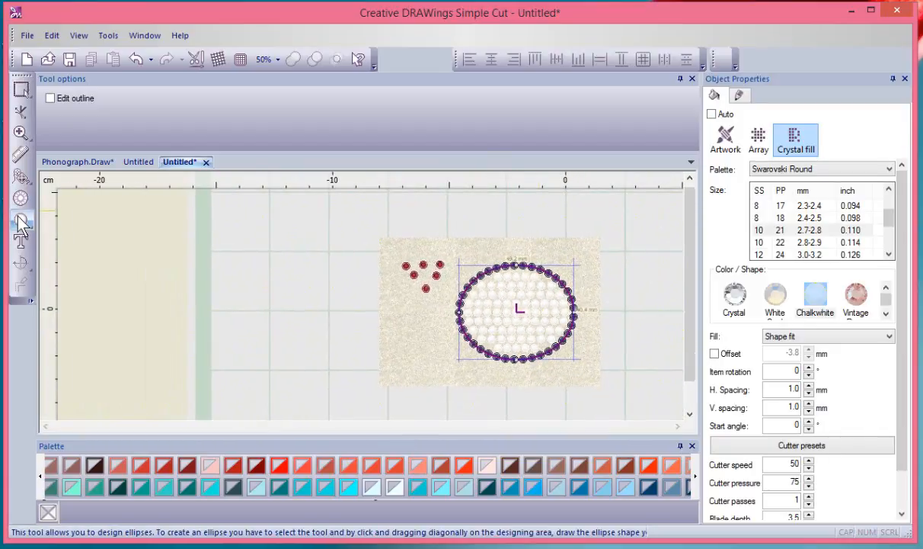
left_click(20, 219)
left_click(159, 226)
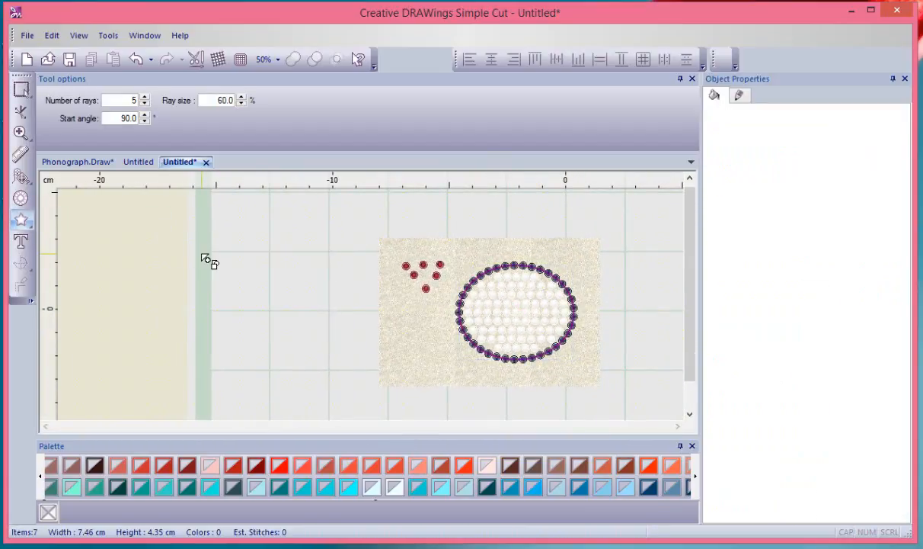
left_click_drag(221, 250, 449, 375)
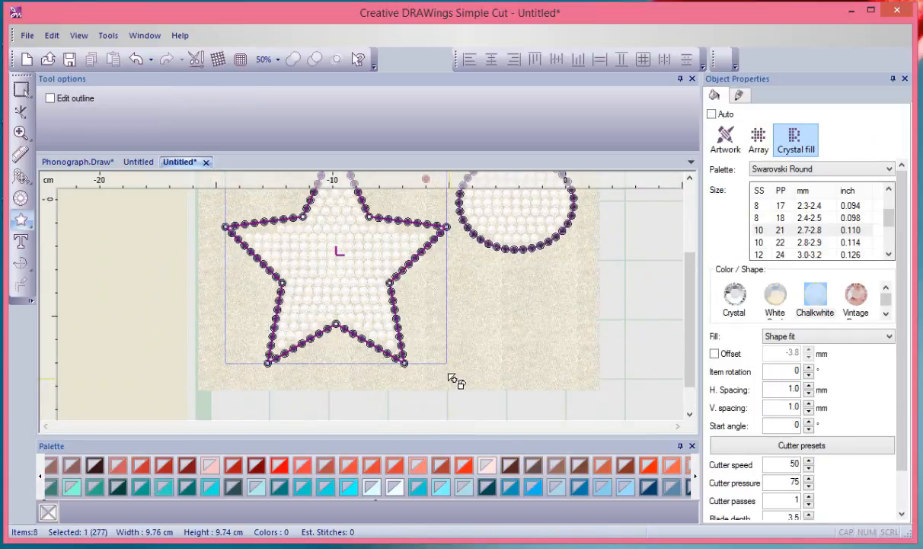
left_click(688, 178)
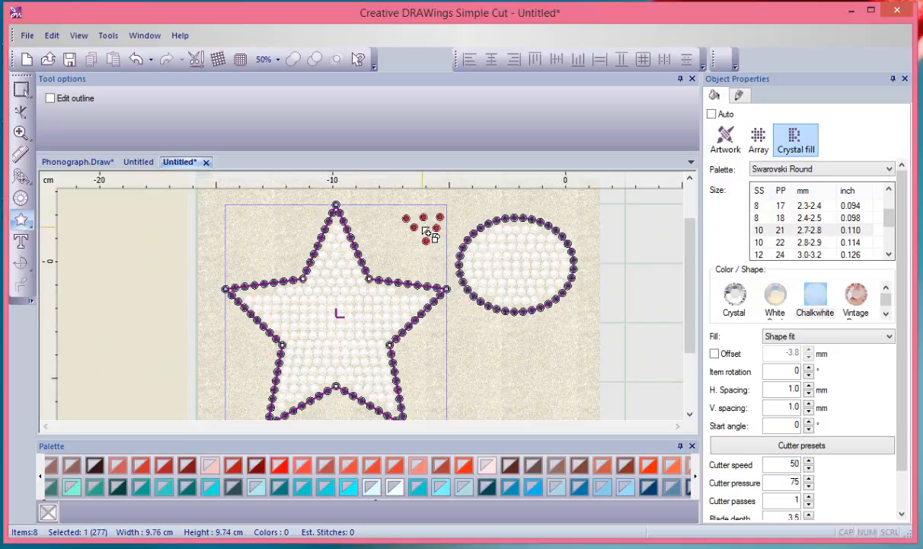
left_click(21, 92)
left_click(151, 299)
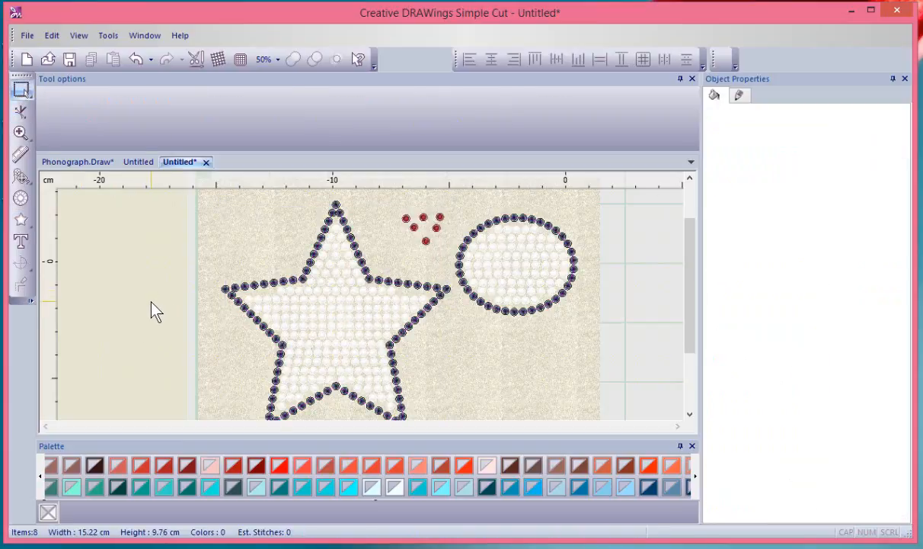
Change the ellipse's outline crystals to Erinite, using the Swarovski Round palette in size SS 10, 2.7-2.8 mm.
scroll(151, 303, "down", 1)
scroll(151, 302, "down", 1)
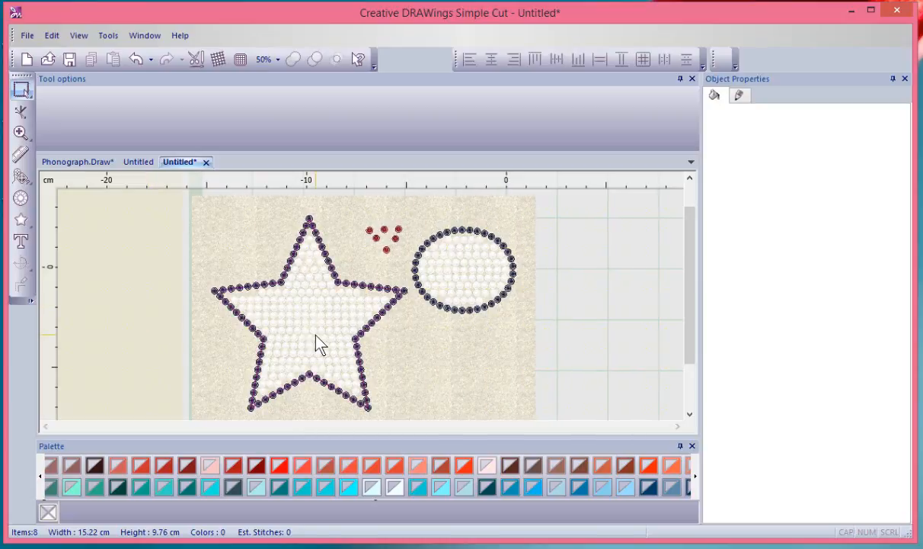
left_click(485, 275)
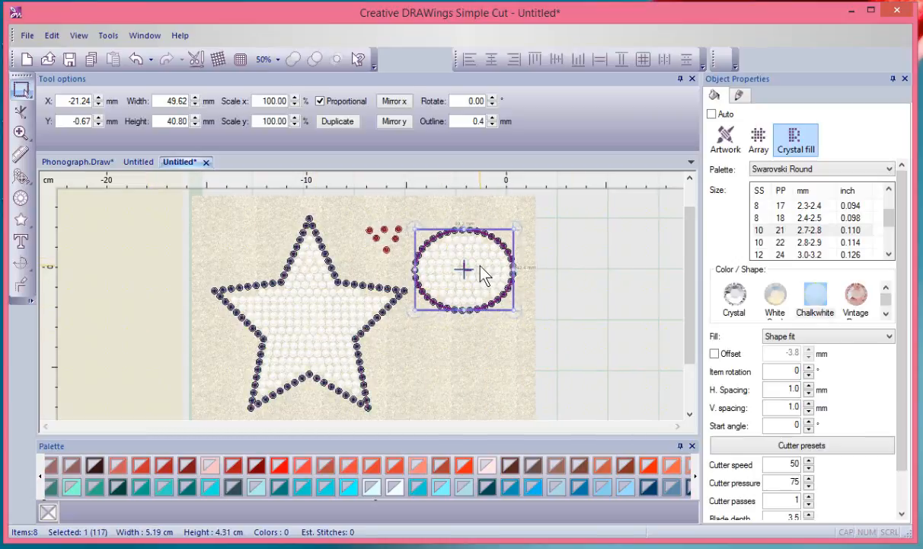
left_click(738, 95)
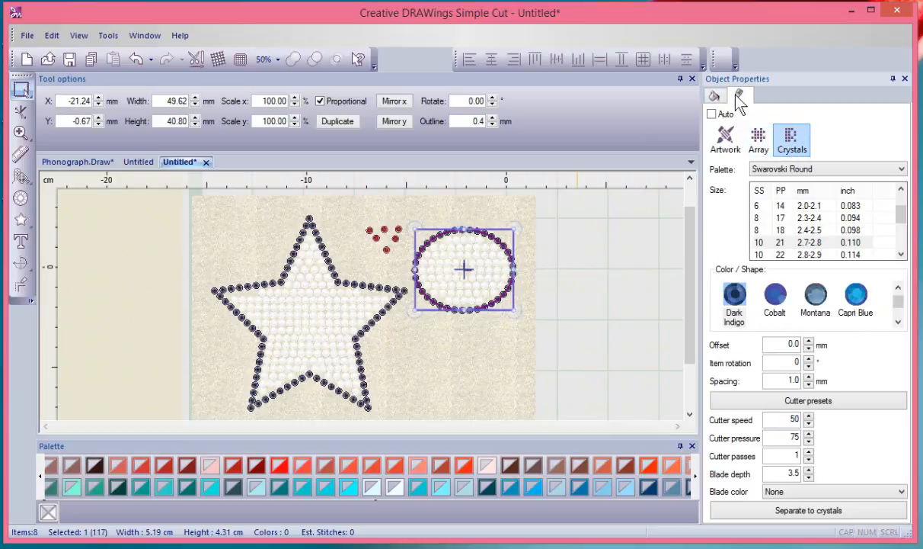
scroll(425, 241, "up", 3)
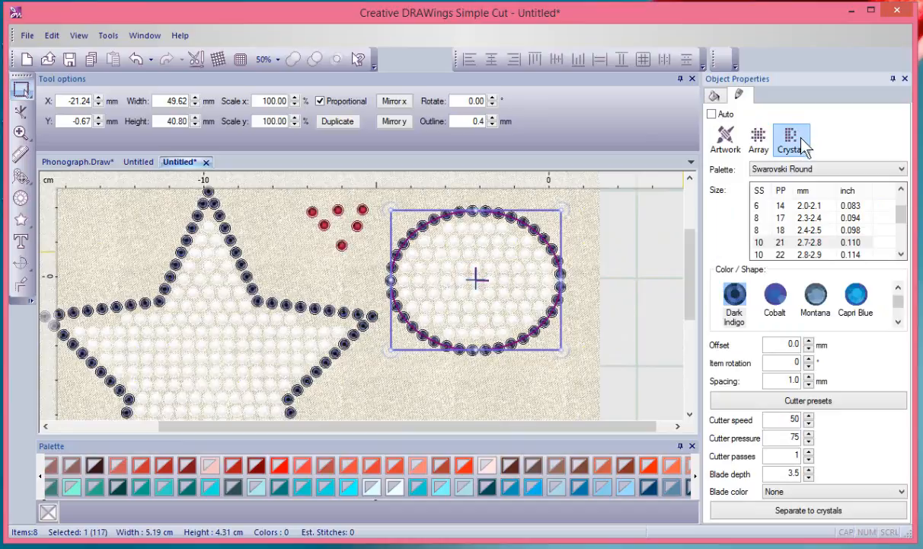
left_click(821, 169)
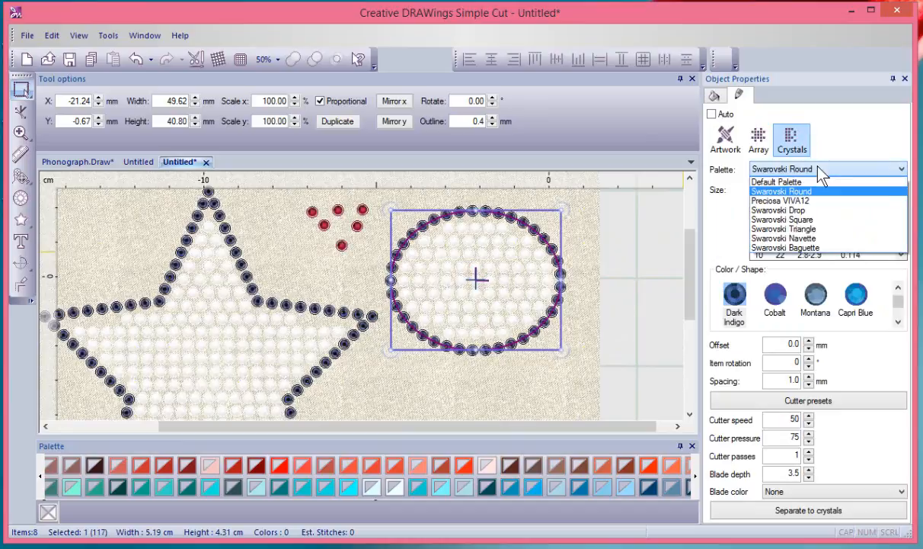
left_click(819, 171)
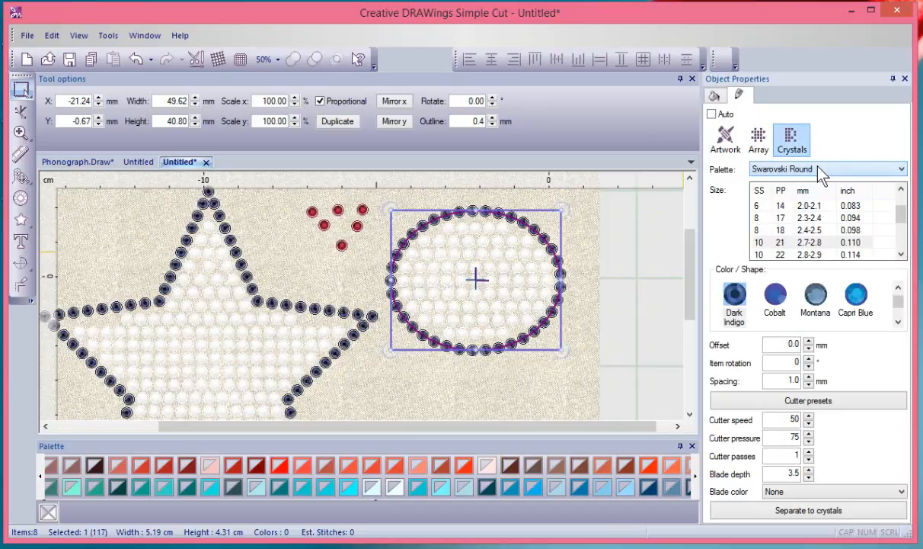
left_click(765, 244)
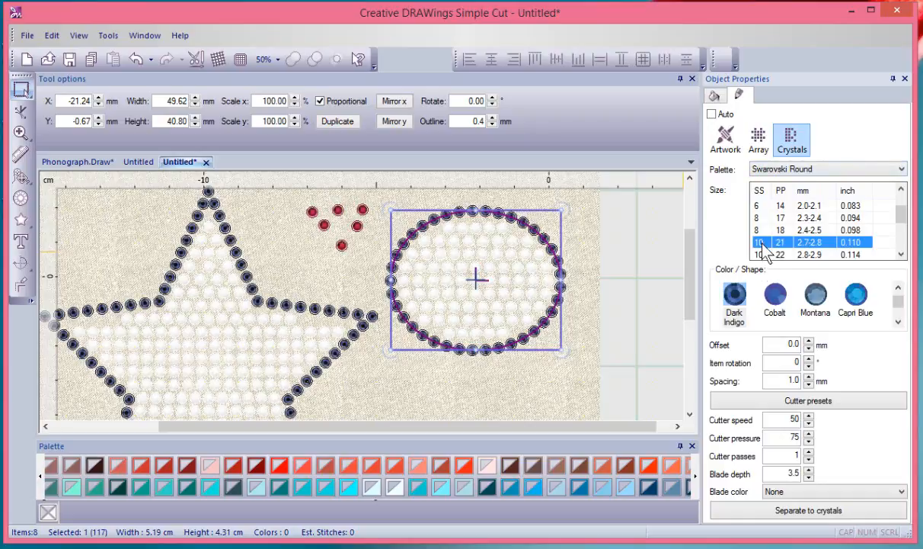
left_click(898, 322)
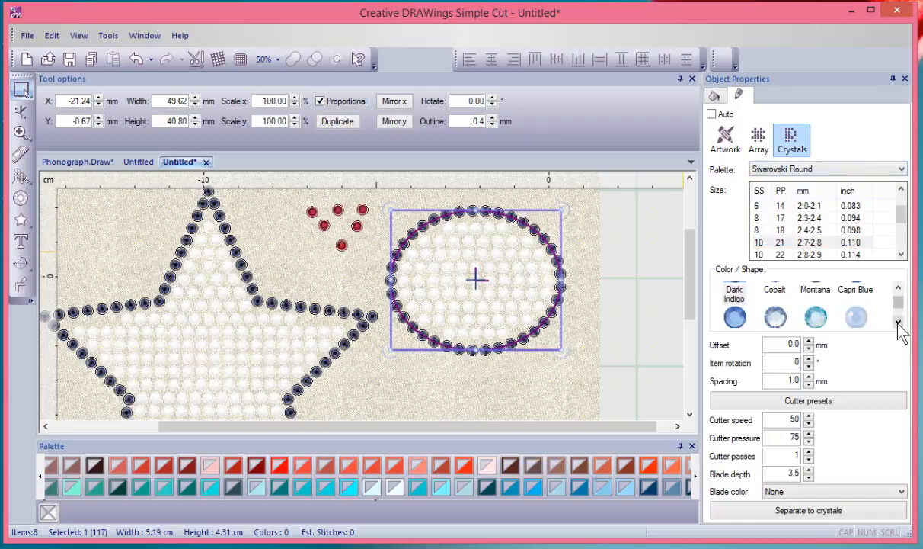
left_click(898, 321)
left_click(898, 322)
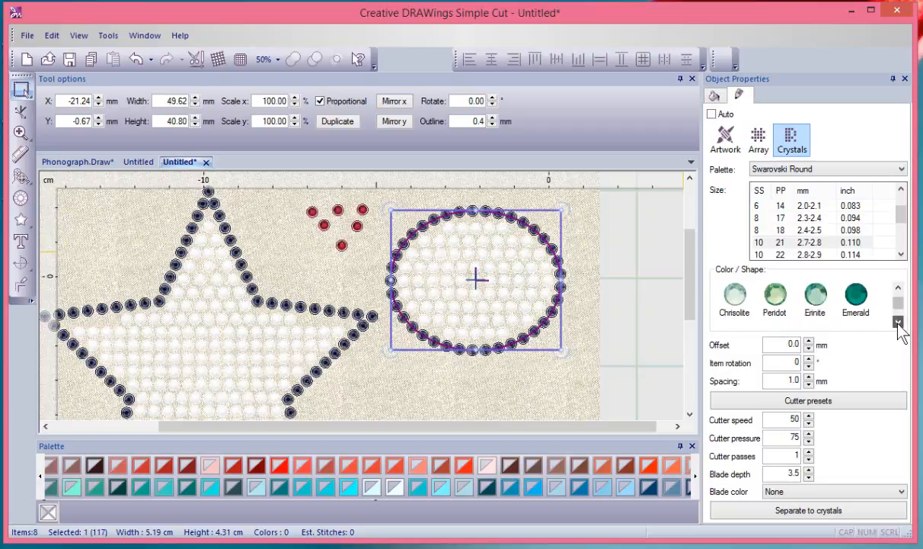
left_click(815, 298)
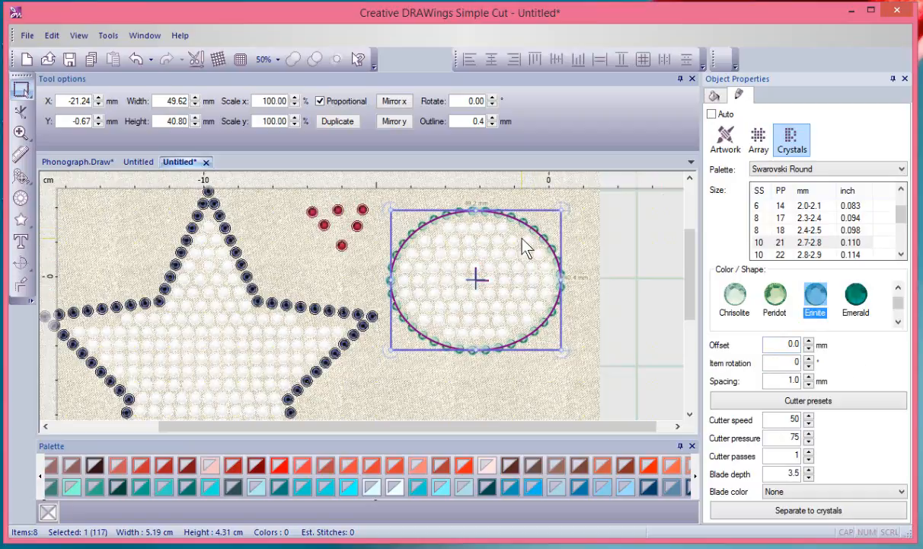
Set the offset of the ellipse's outline crystals to 1 mm, and increase it to 2 mm.
scroll(526, 233, "up", 3)
scroll(537, 230, "up", 2)
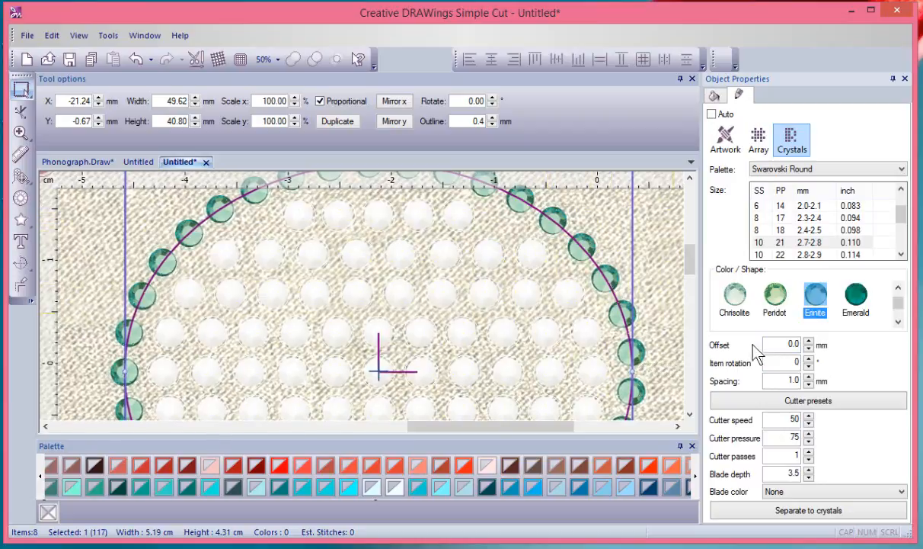
double_click(792, 344)
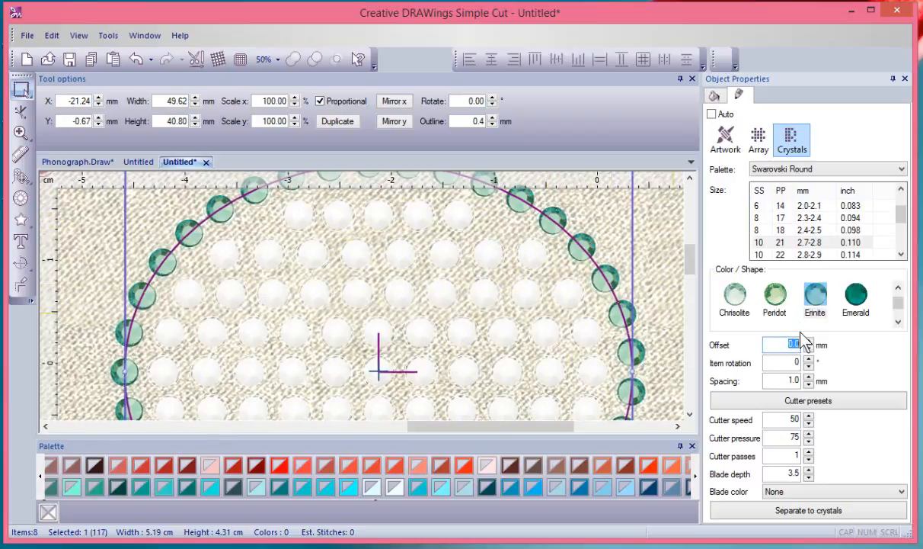
type("1")
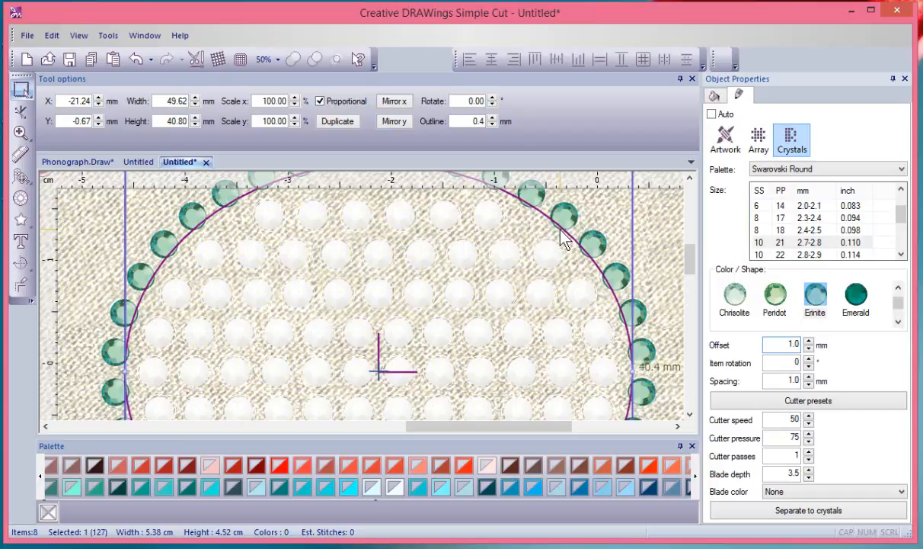
double_click(791, 343)
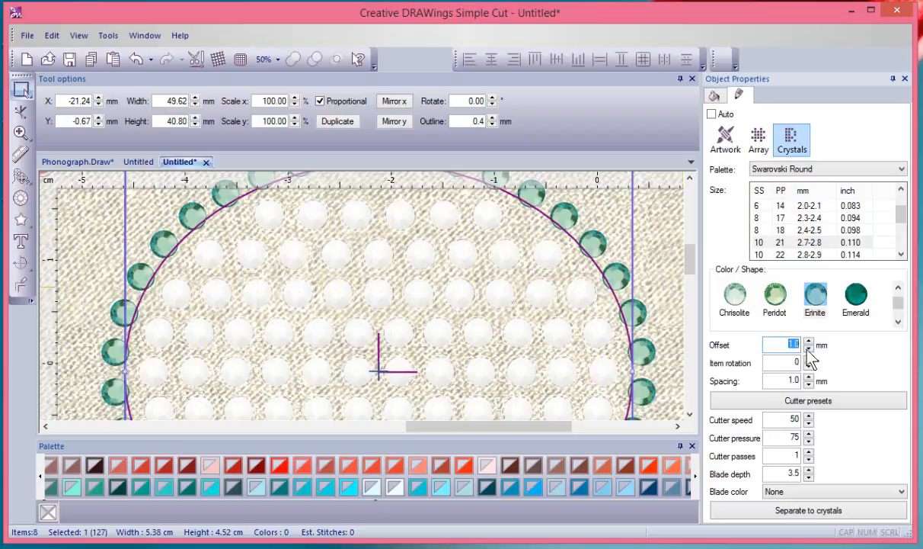
left_click(808, 342)
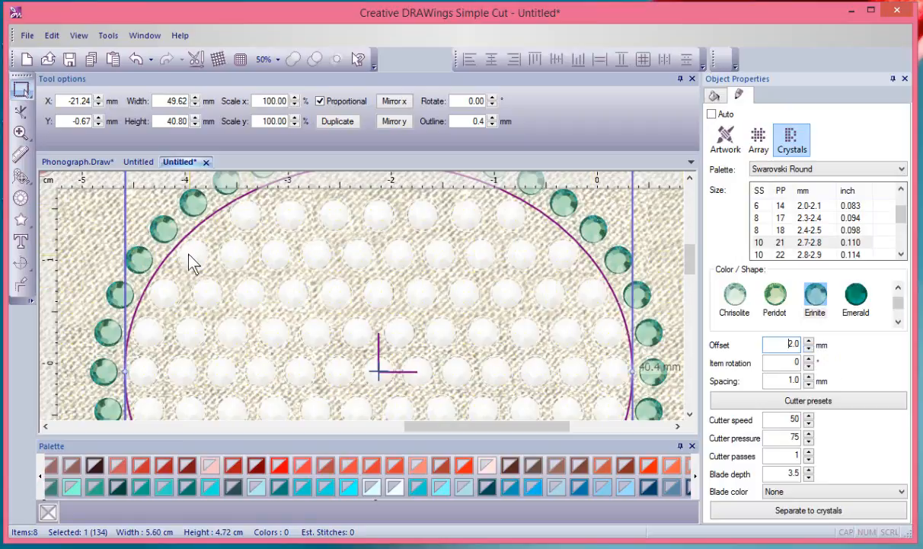
scroll(326, 279, "down", 3)
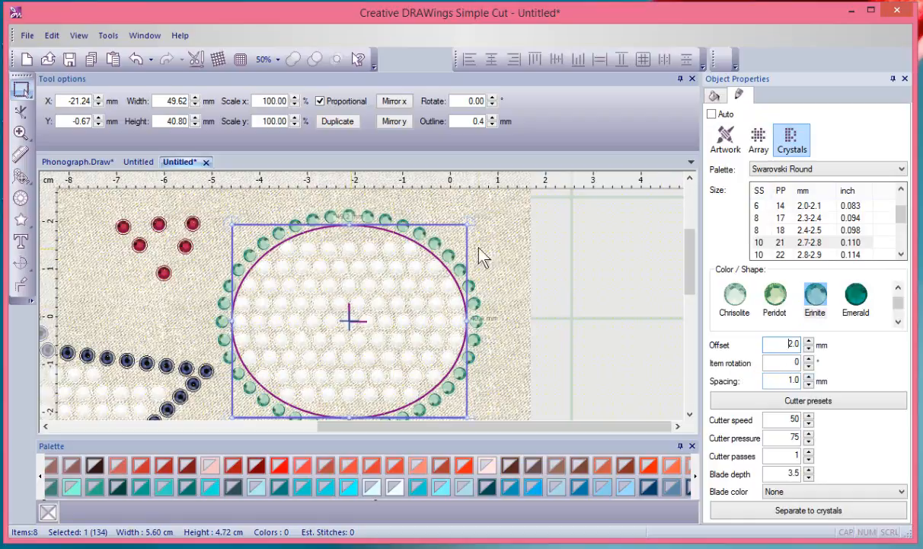
Set the spacing of the ellipse's outline crystals to 2 mm and deselect the ellipse.
scroll(428, 255, "up", 2)
scroll(427, 254, "up", 2)
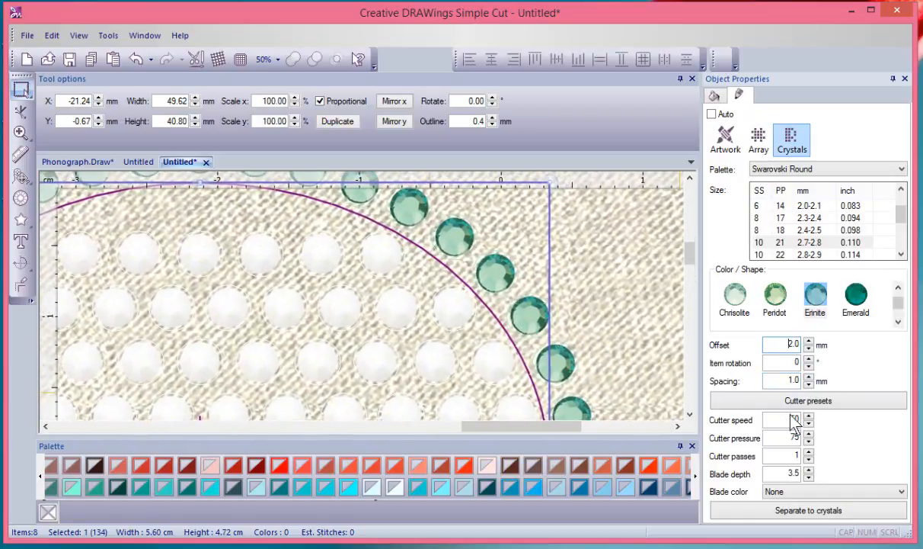
left_click(793, 378)
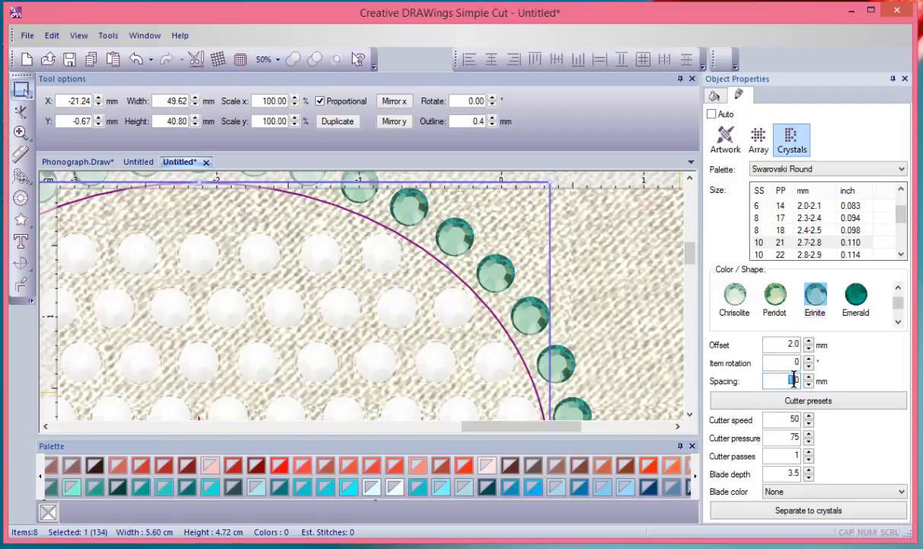
double_click(792, 380)
type("2")
key("Return")
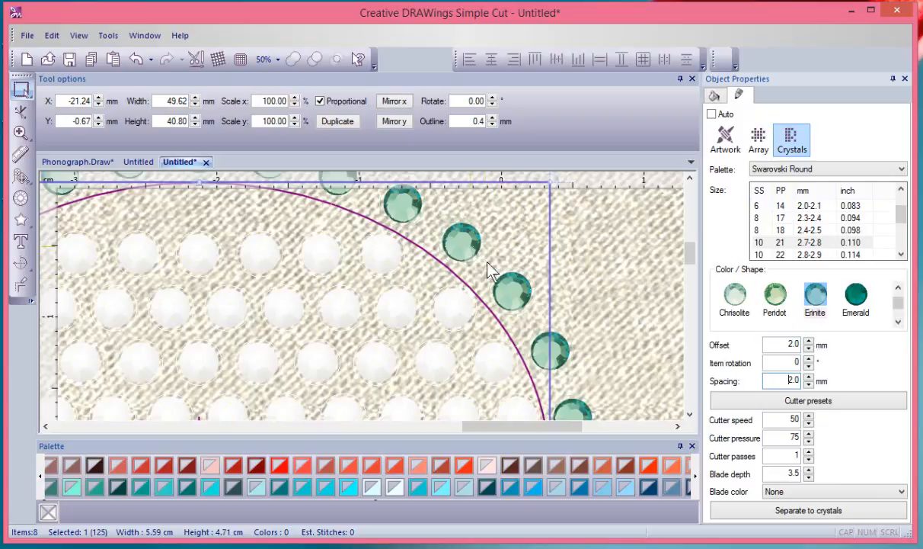
scroll(500, 273, "down", 4)
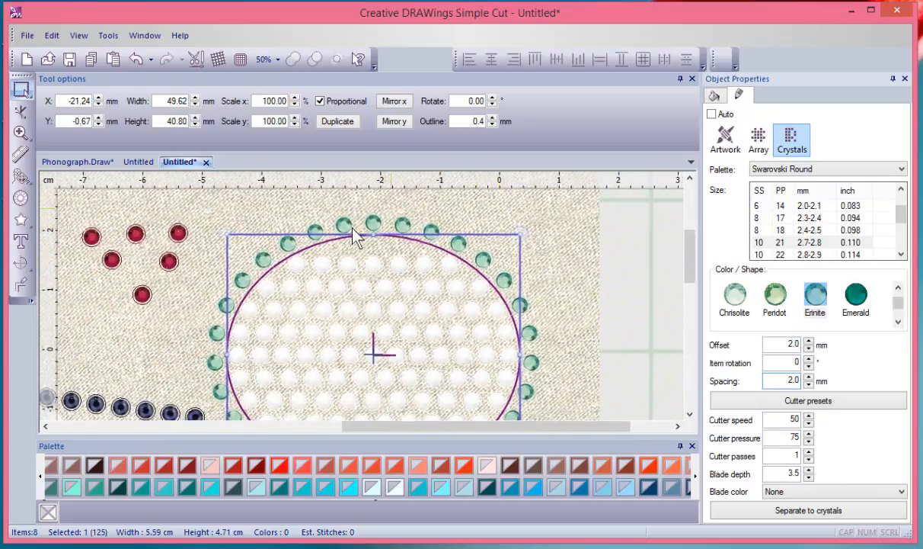
left_click(567, 290)
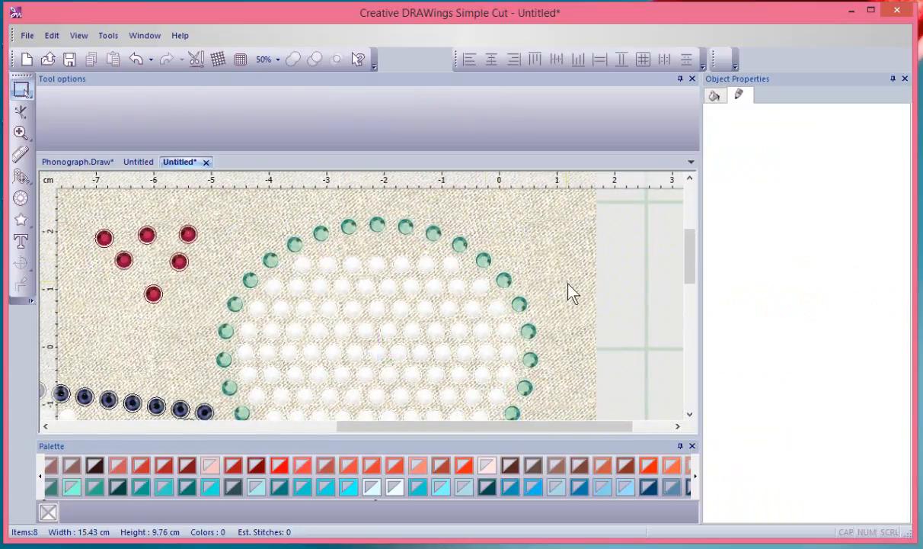
Change the crystal color of the ellipse's fill to Fucshia.
scroll(577, 300, "down", 1)
scroll(579, 302, "down", 2)
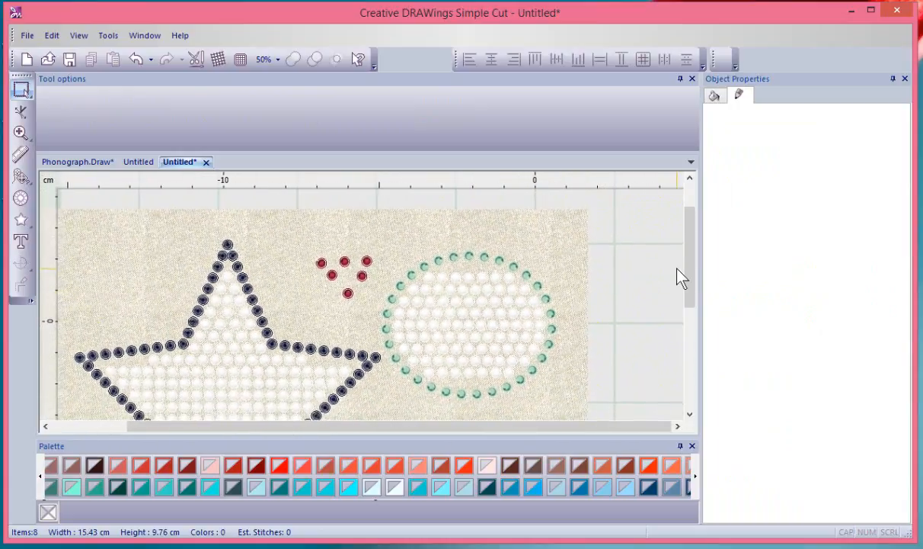
left_click_drag(694, 263, 695, 291)
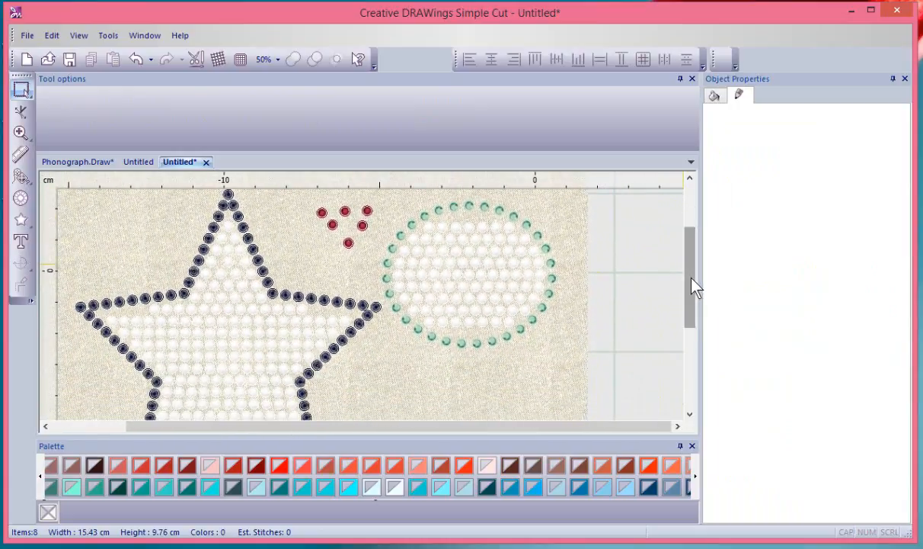
left_click(507, 286)
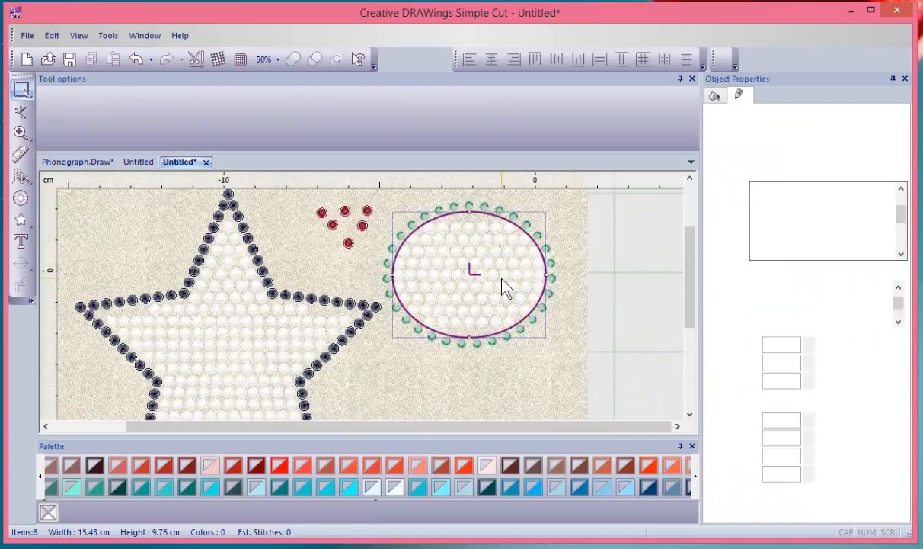
left_click(716, 97)
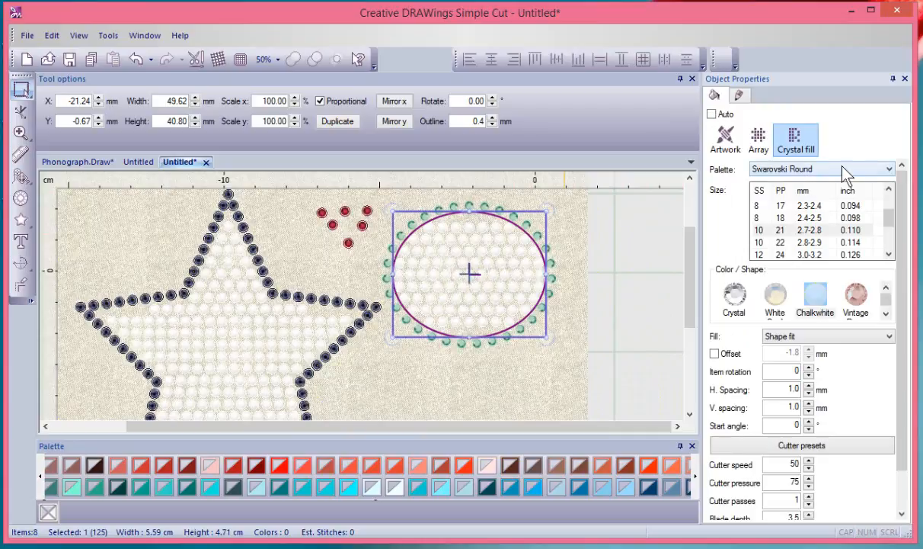
left_click(886, 314)
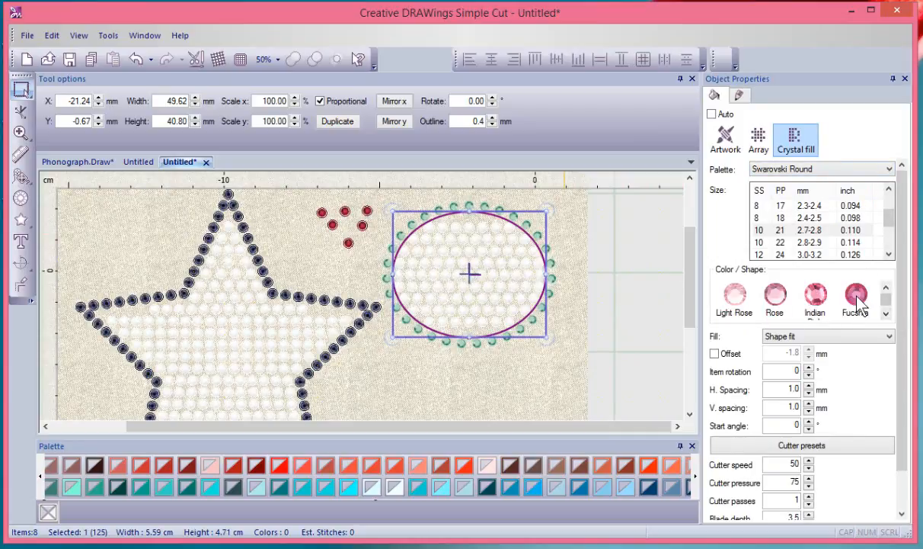
left_click(856, 299)
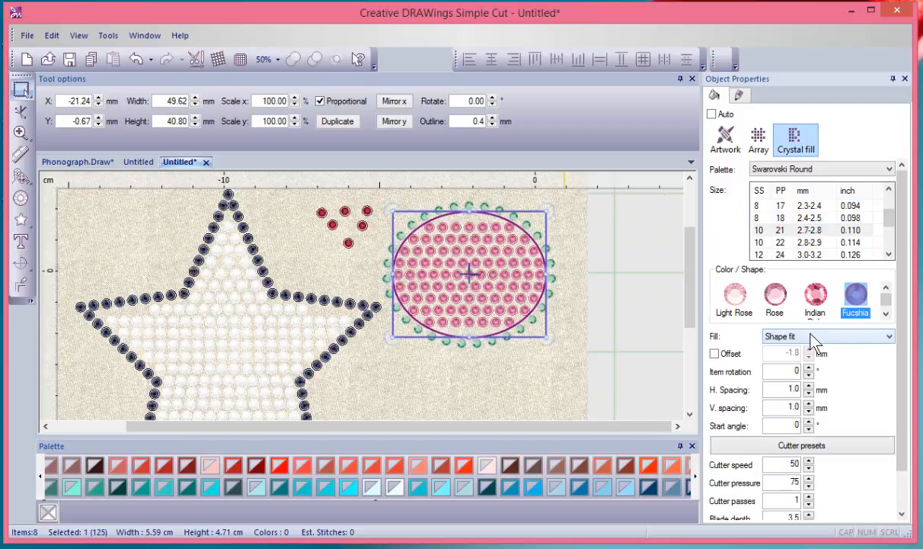
Try the Rectangle and Circular arrangements for the ellipse's crystal fill.
left_click(880, 338)
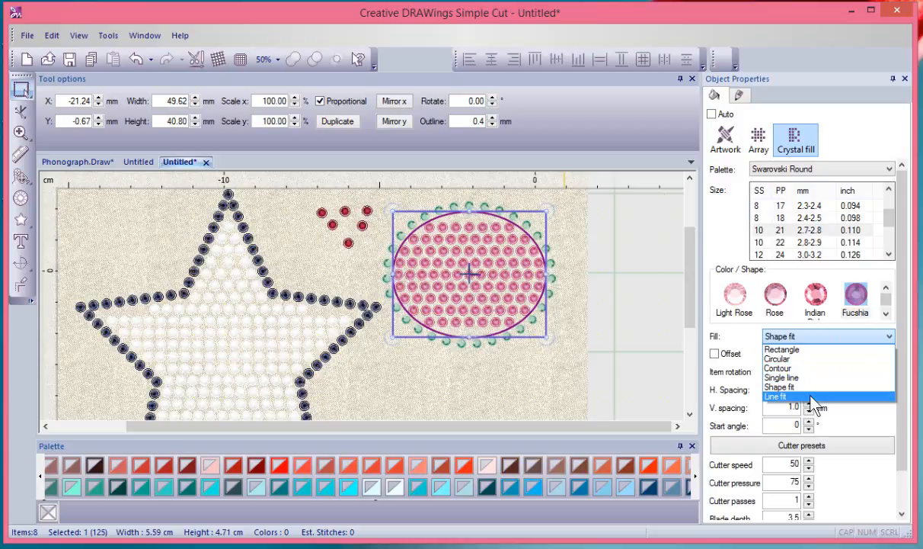
left_click(792, 350)
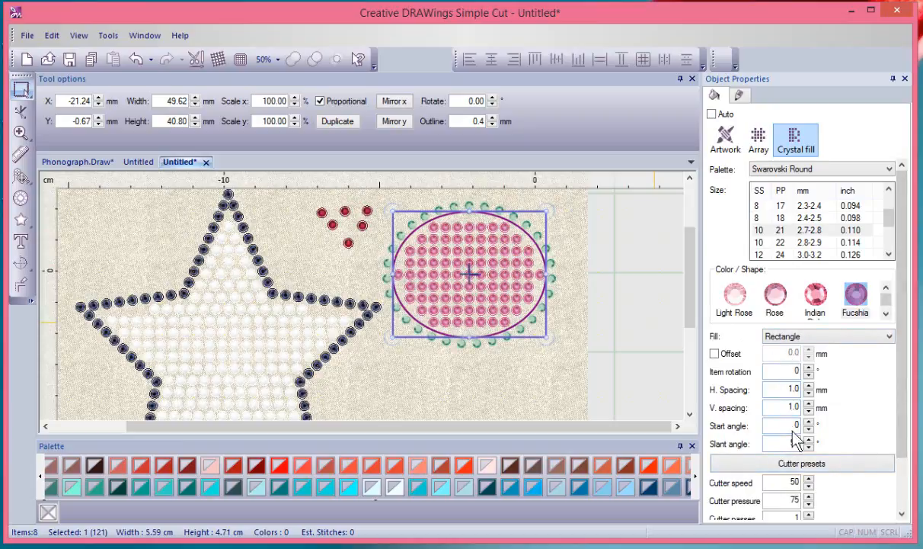
left_click(841, 335)
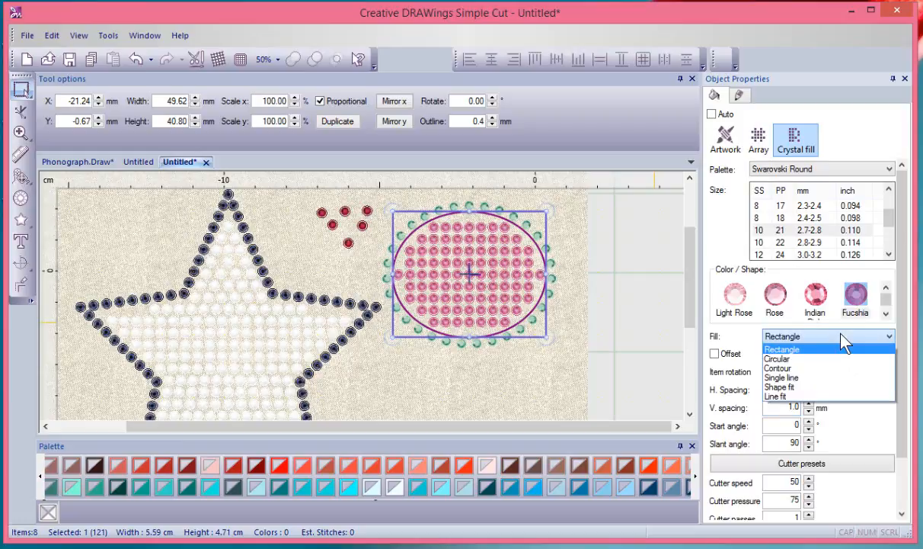
left_click(794, 359)
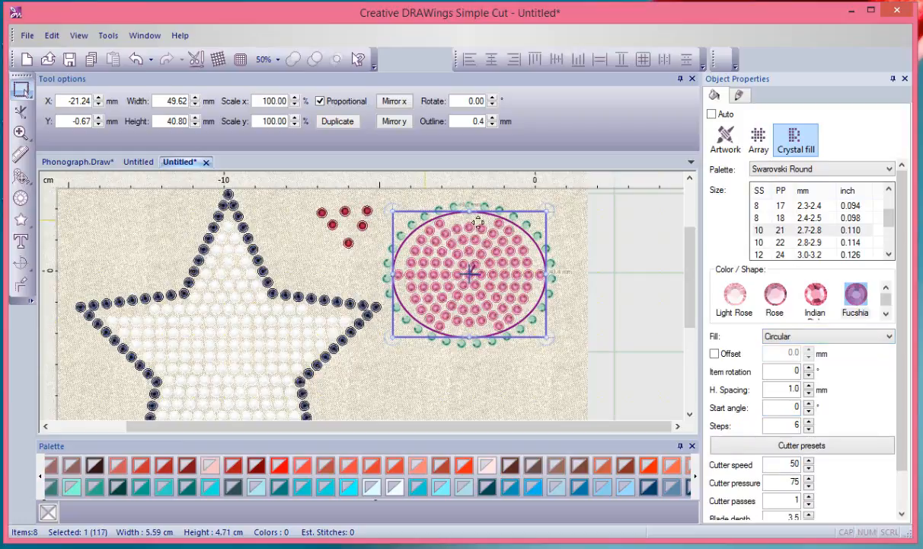
Try the Contour arrangement for the ellipse's crystal fill, and switch the fill to Single line.
left_click(819, 337)
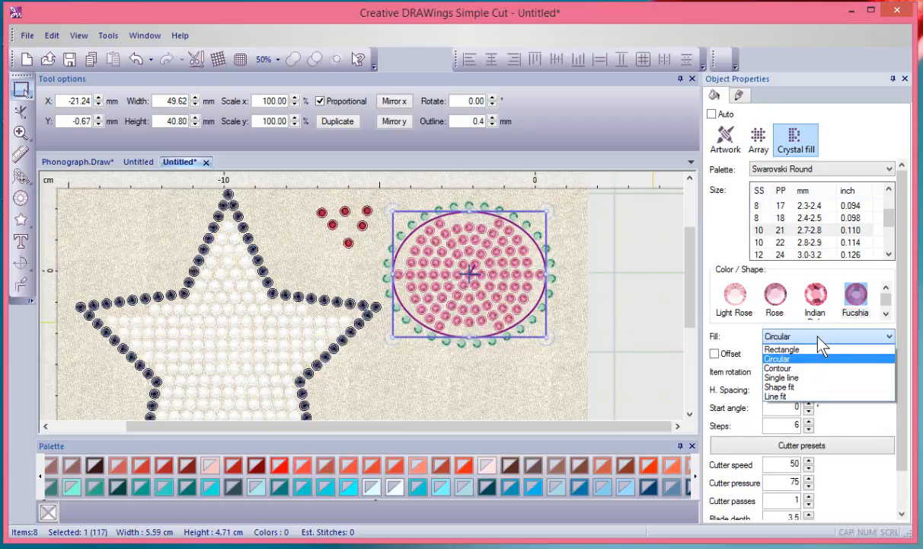
left_click(791, 368)
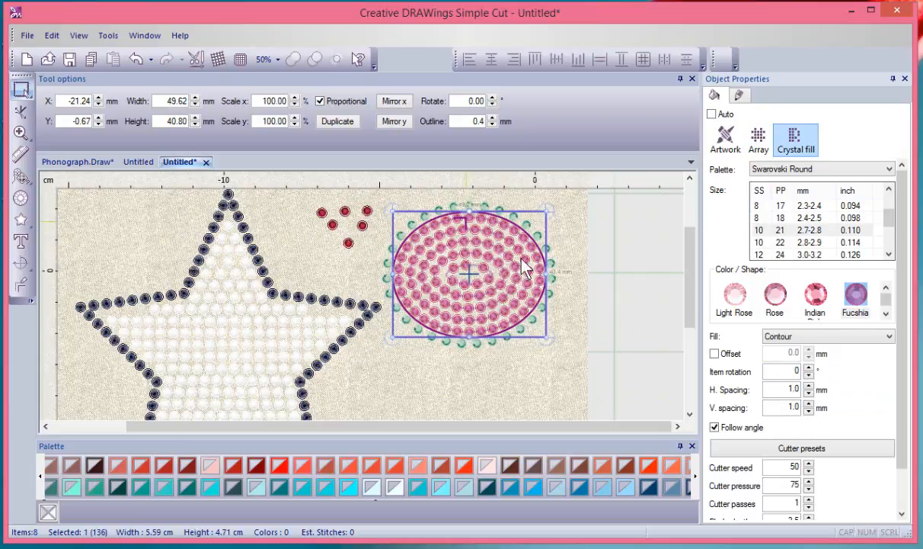
left_click(796, 337)
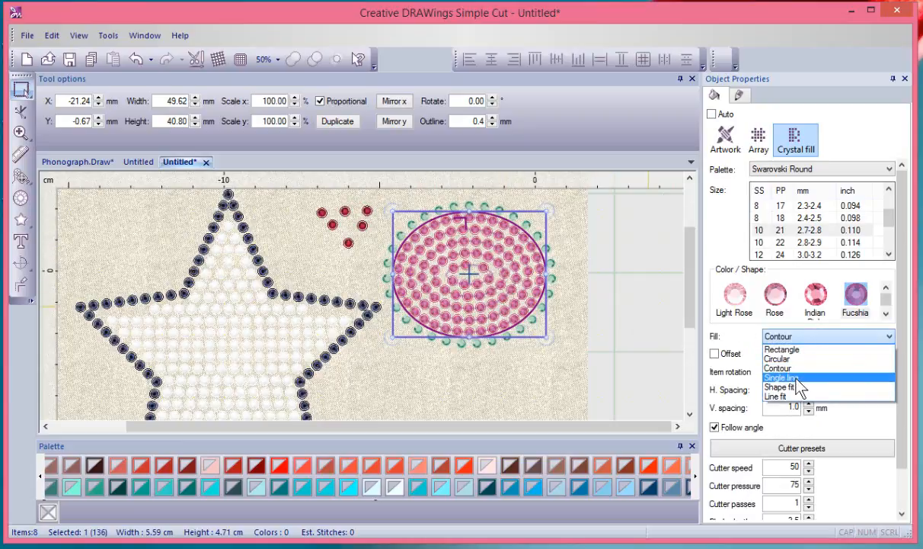
left_click(783, 377)
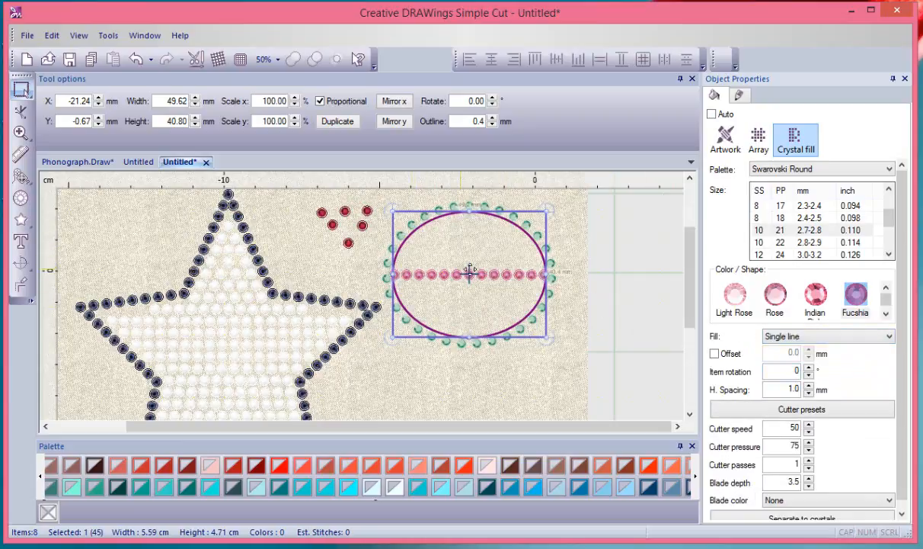
Try the Shape fit and Line fit arrangements for the ellipse's crystal fill.
left_click(808, 339)
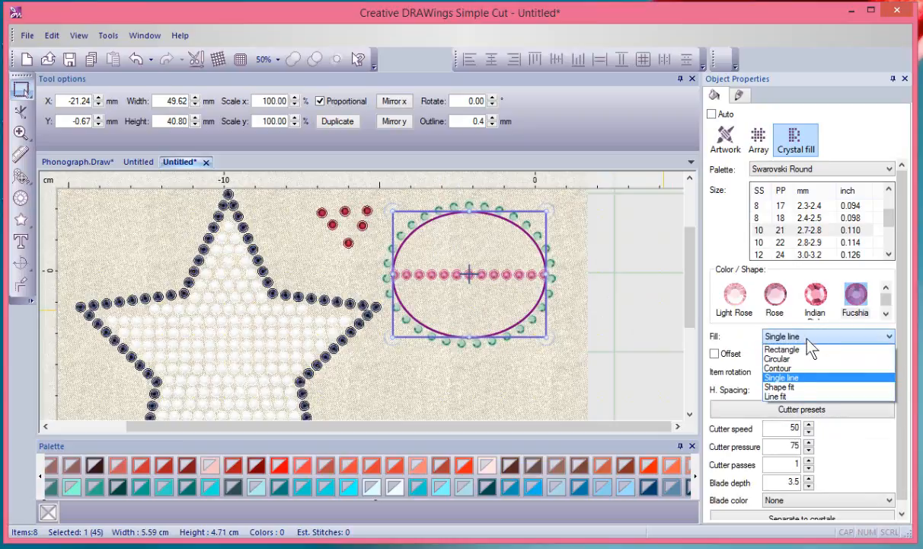
left_click(796, 386)
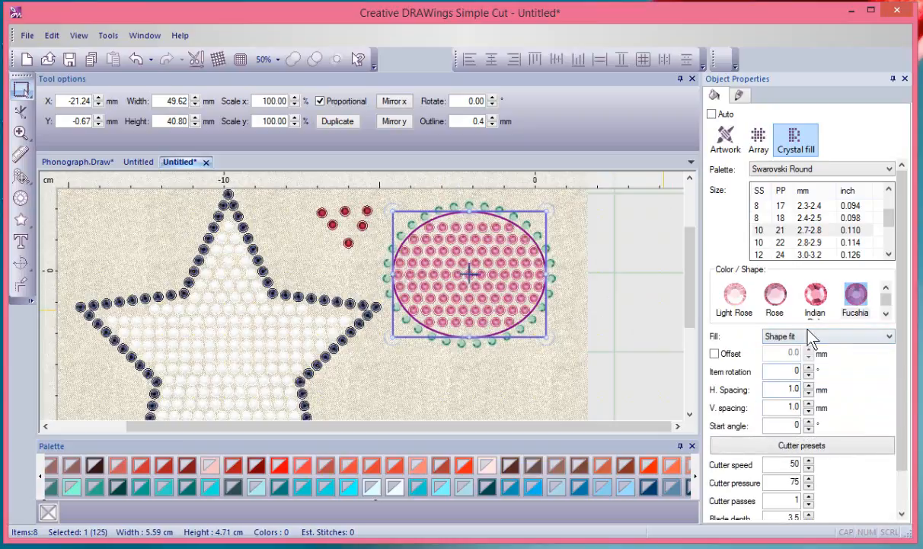
left_click(809, 332)
left_click(801, 396)
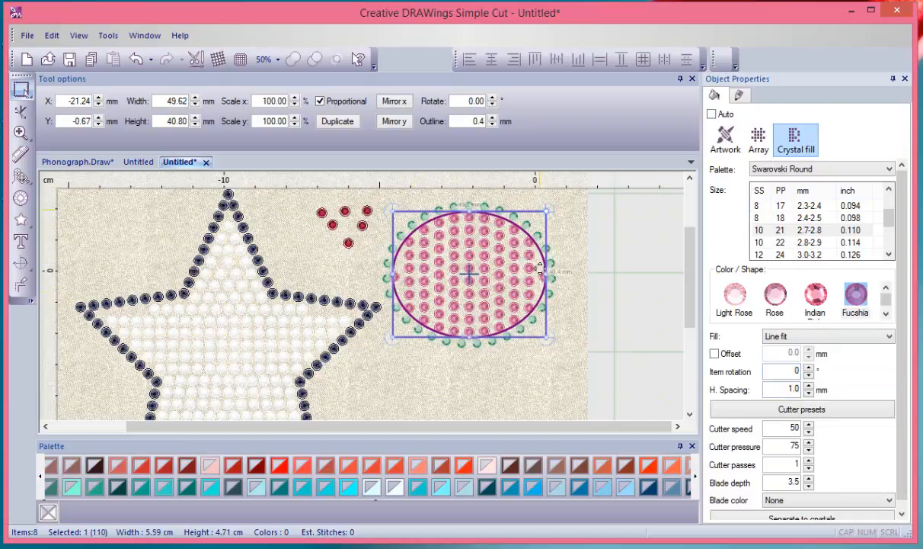
Switch the ellipse's crystal fill to Rectangle and set its horizontal and vertical spacing to 2.0 mm.
left_click(805, 339)
left_click(804, 352)
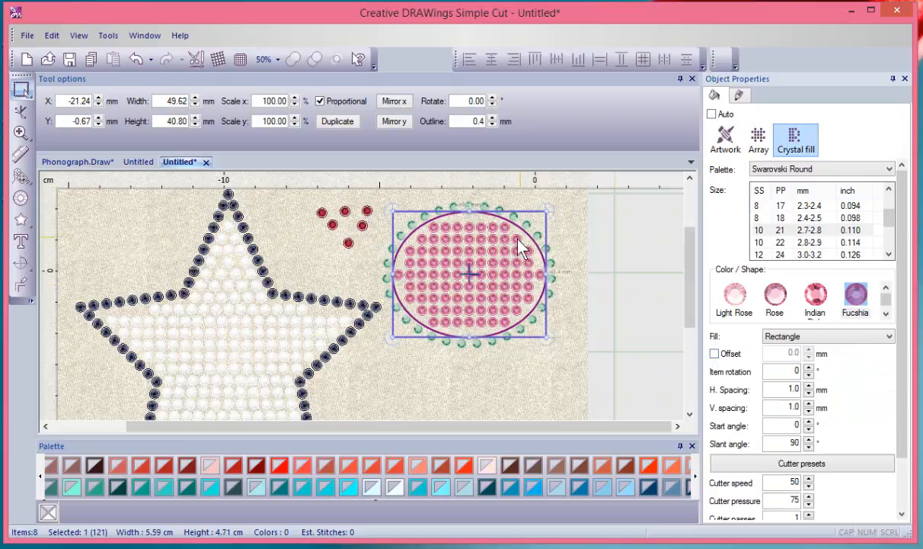
scroll(442, 251, "up", 1)
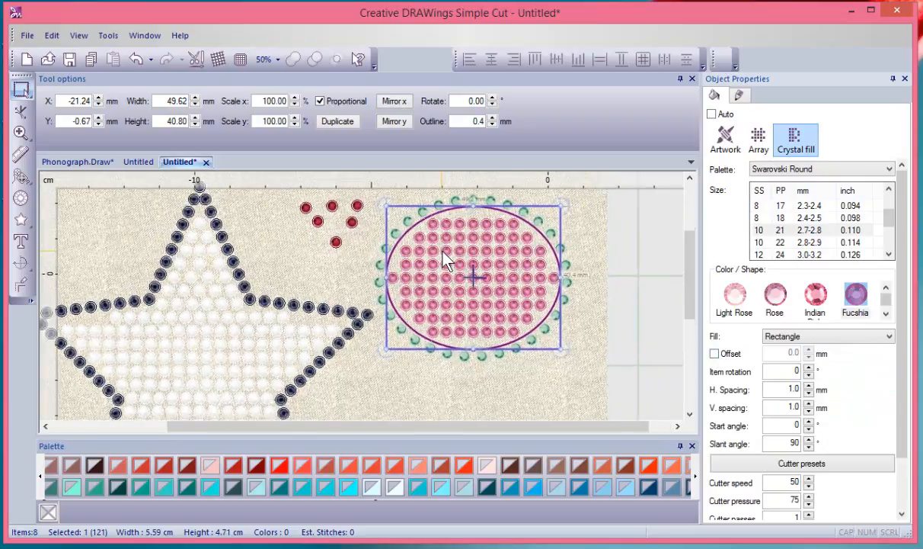
scroll(444, 259, "up", 2)
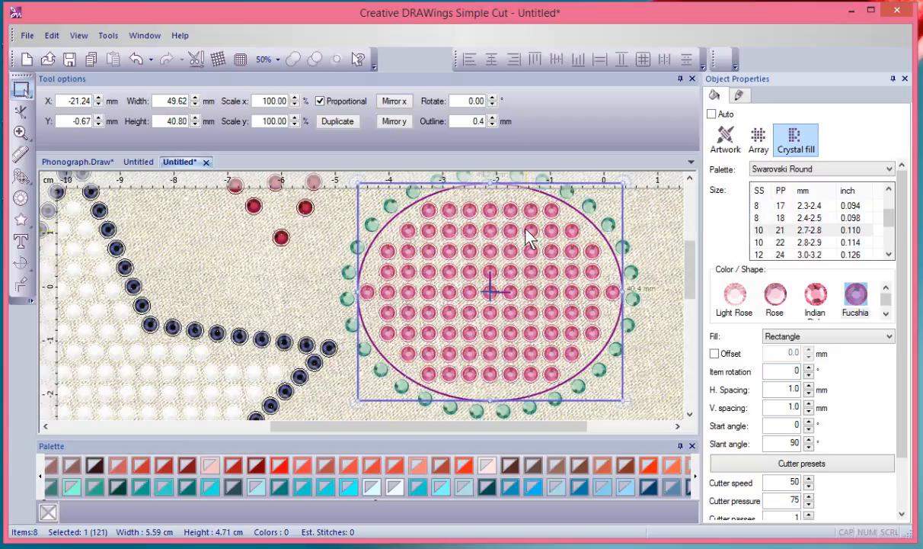
double_click(794, 387)
type("2.0")
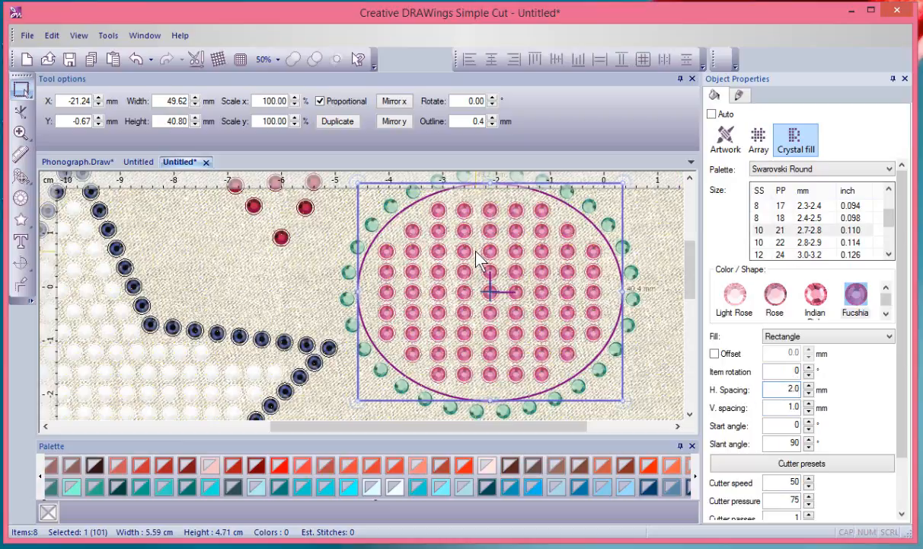
double_click(795, 406)
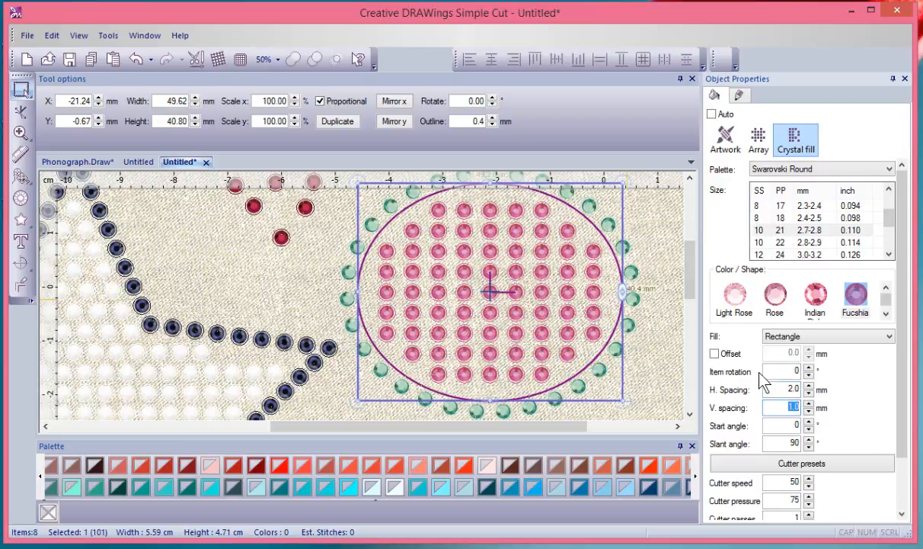
type("2")
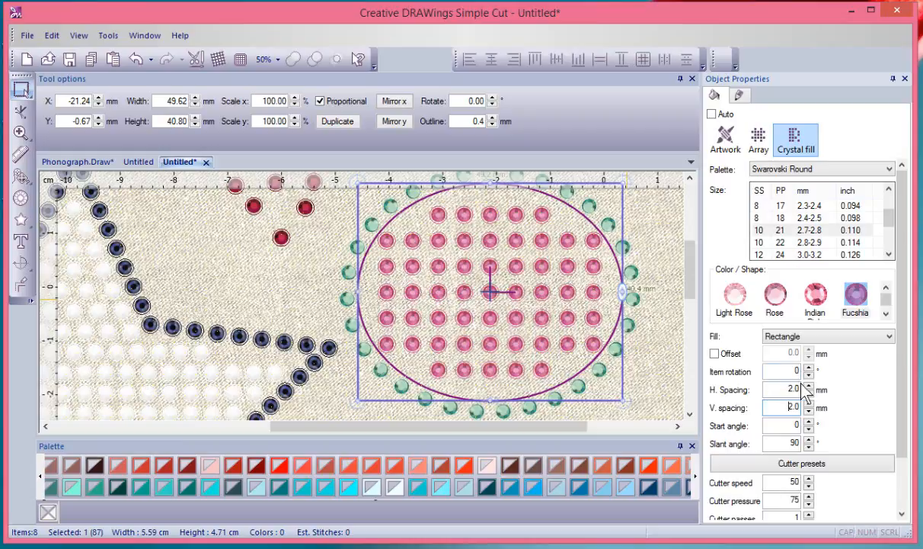
Set the start angle of the ellipse's crystal fill to 25° and its slant angle to 45°.
double_click(793, 424)
type("25")
key("Return")
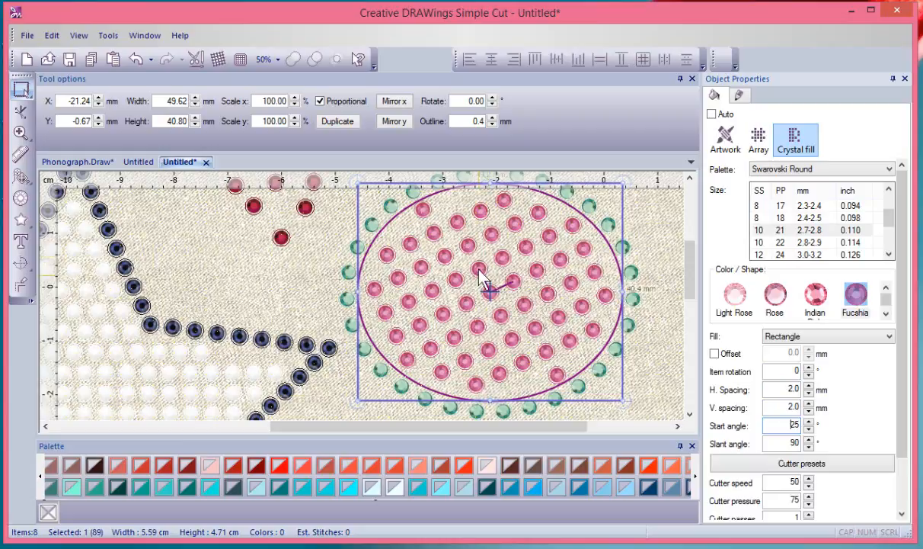
scroll(488, 277, "up", 1)
scroll(489, 277, "up", 2)
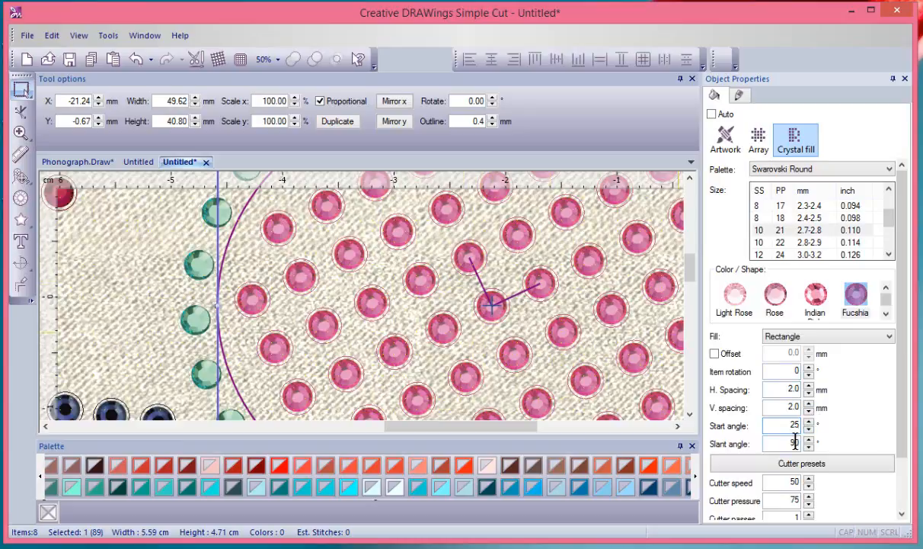
scroll(663, 401, "down", 2)
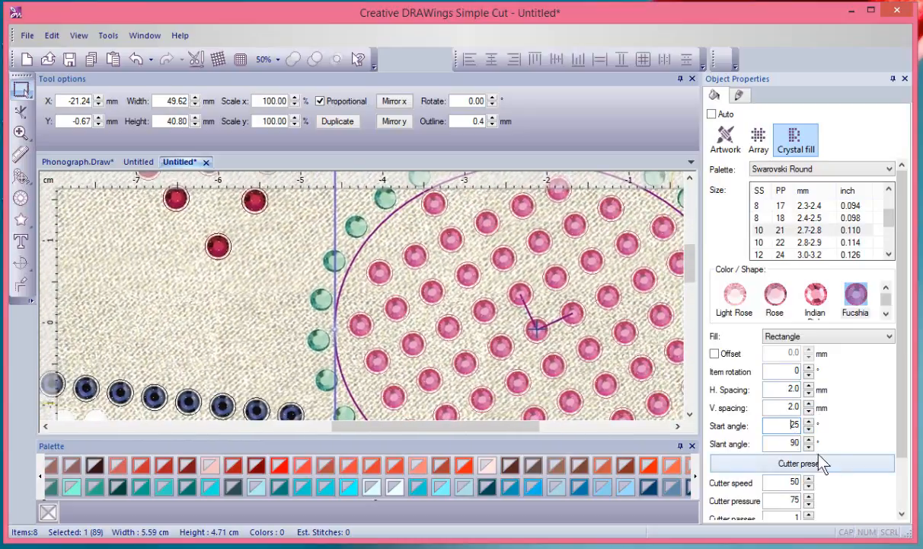
double_click(796, 445)
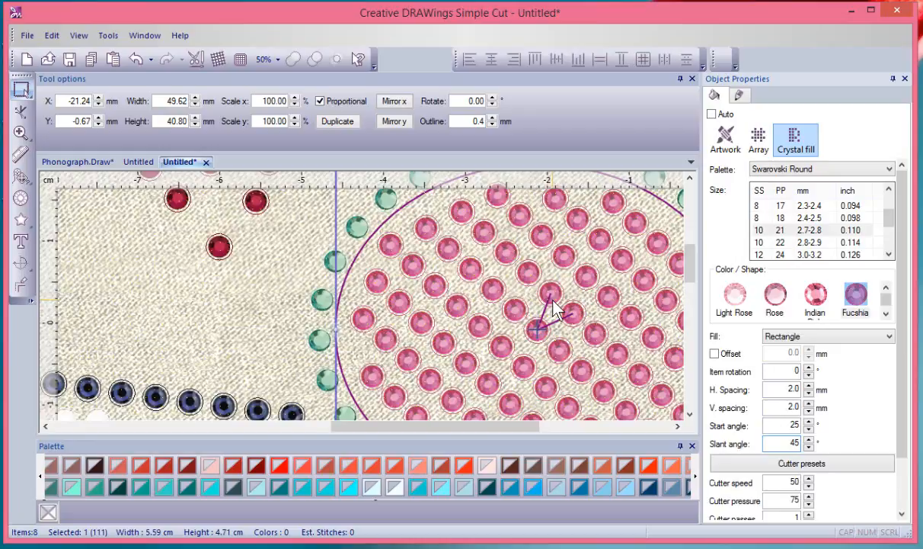
In node editing, move the ellipse fill's grid handles to about 0° start angle, 70° slant angle, 1.7 mm horizontal and 3.3 mm vertical spacing.
scroll(553, 308, "down", 3)
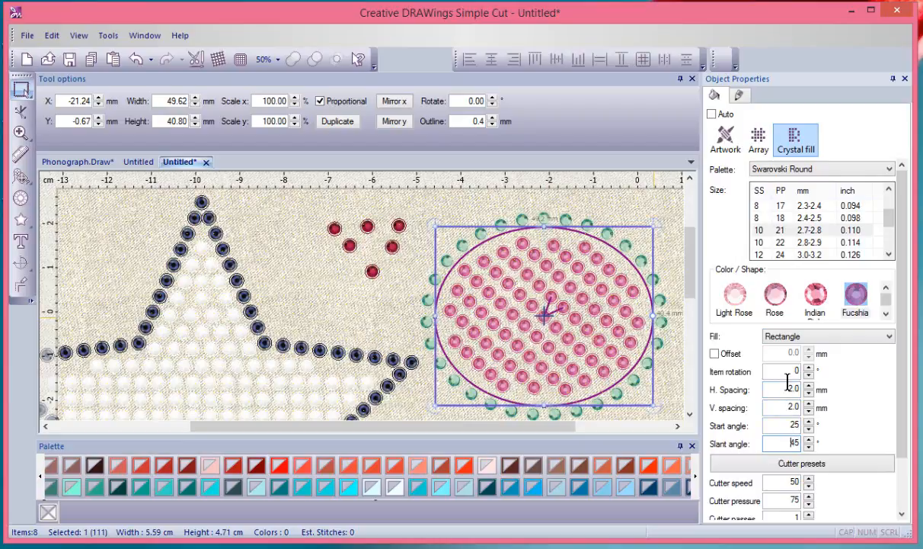
left_click(24, 121)
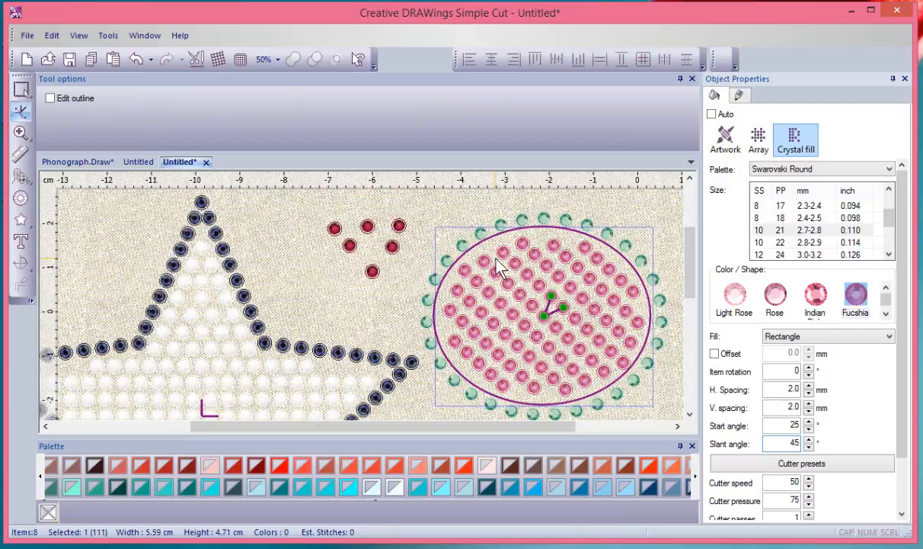
scroll(512, 293, "up", 5)
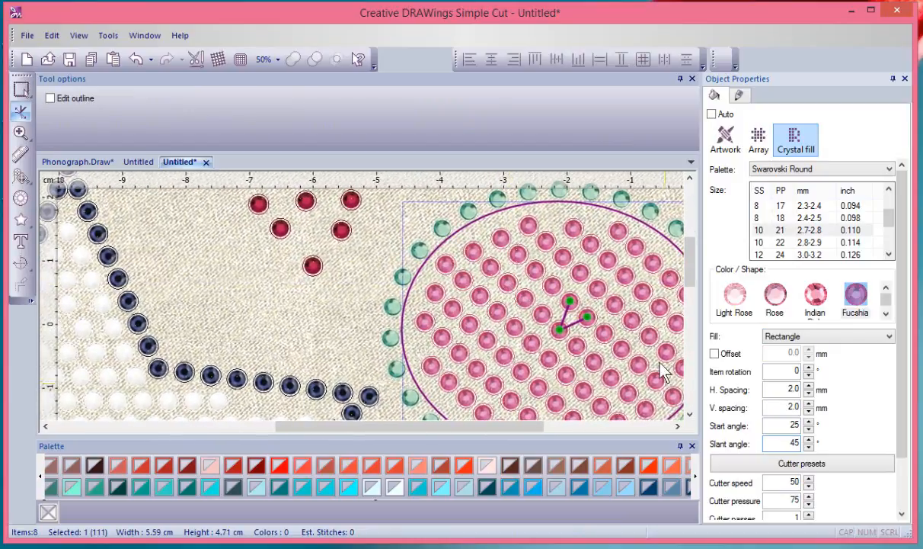
scroll(631, 344, "up", 3)
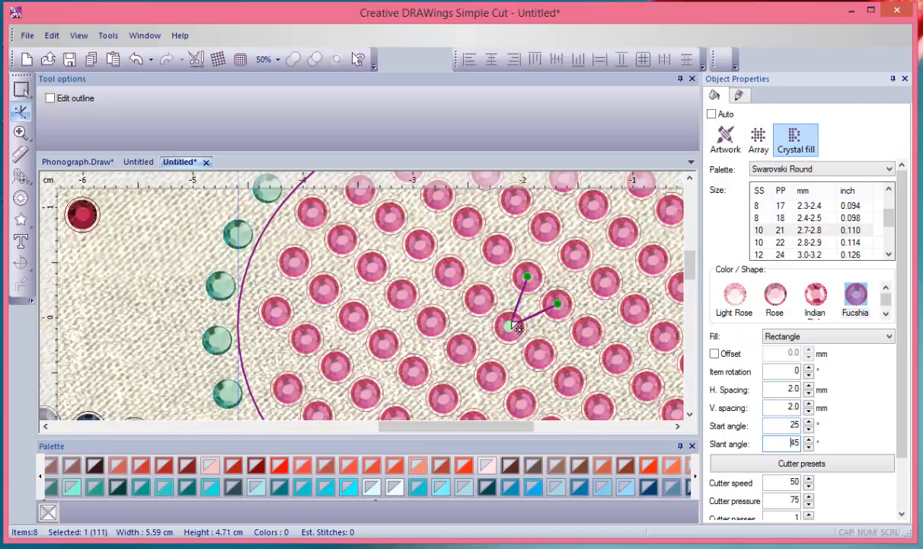
left_click_drag(562, 308, 561, 327)
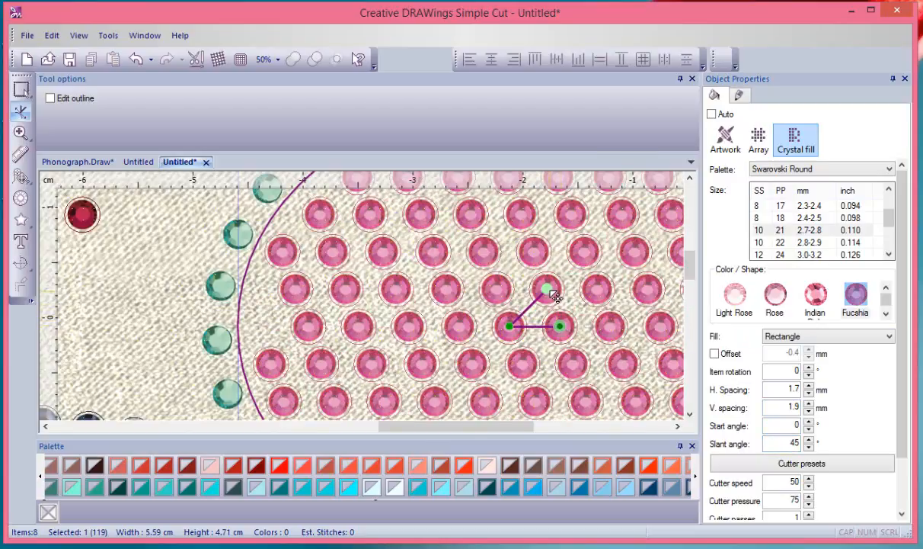
left_click_drag(547, 289, 532, 263)
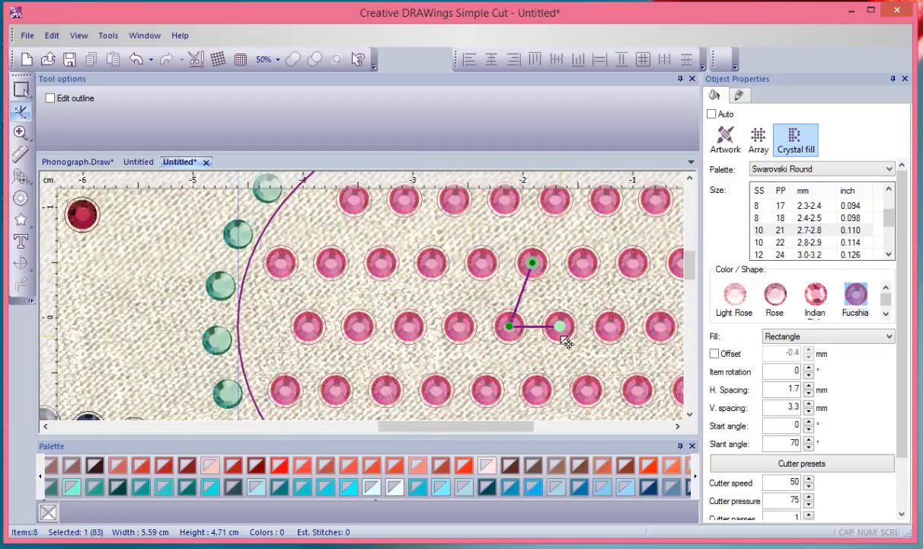
Readjust the grid handles to about 357° start angle, 61° slant angle, 1.4 mm horizontal and 1.5 mm vertical spacing, and deselect the ellipse.
mouse_move(564, 333)
left_mouse_down()
mouse_move(593, 334)
mouse_move(560, 331)
left_mouse_up()
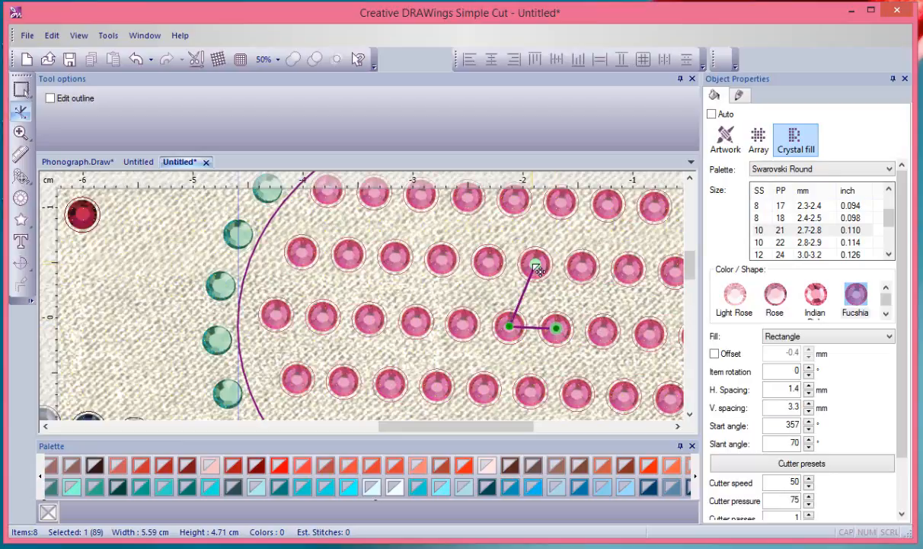
left_click_drag(534, 263, 536, 286)
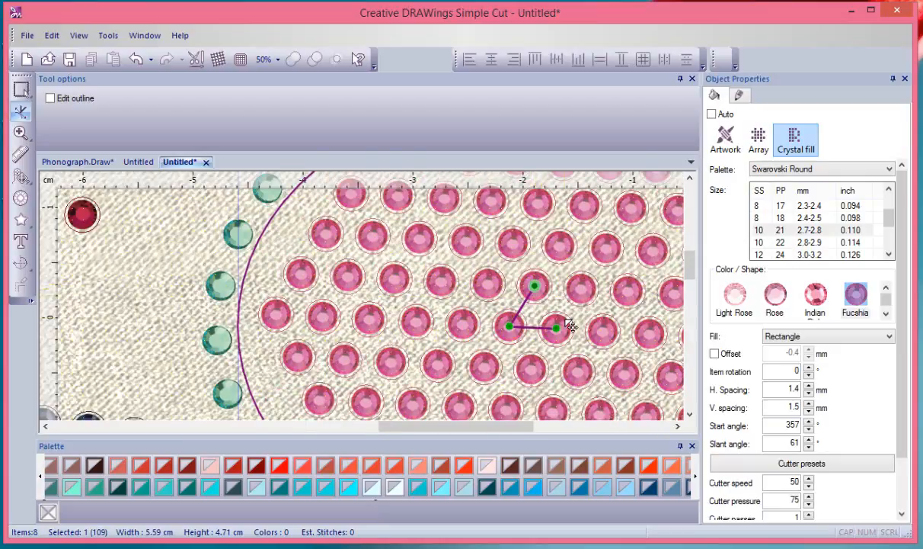
scroll(566, 319, "down", 1)
scroll(563, 322, "down", 2)
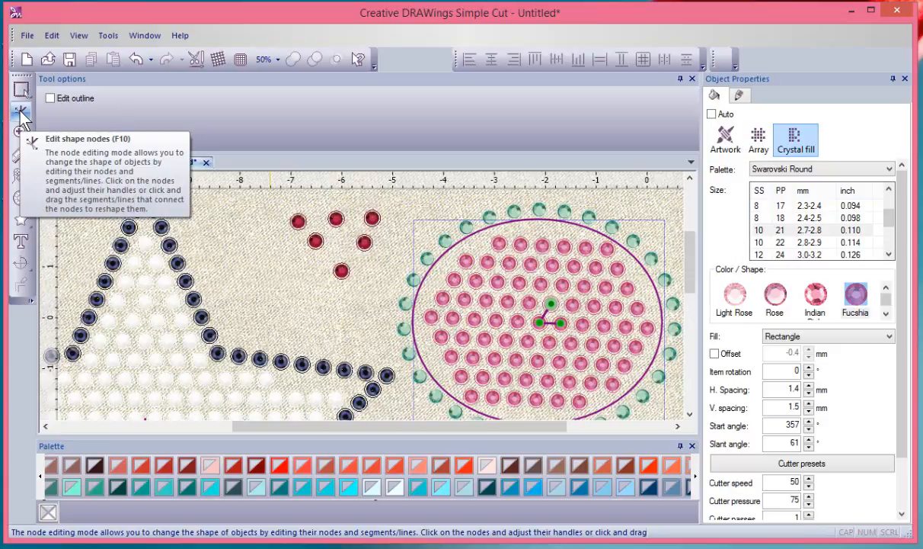
left_click(20, 113)
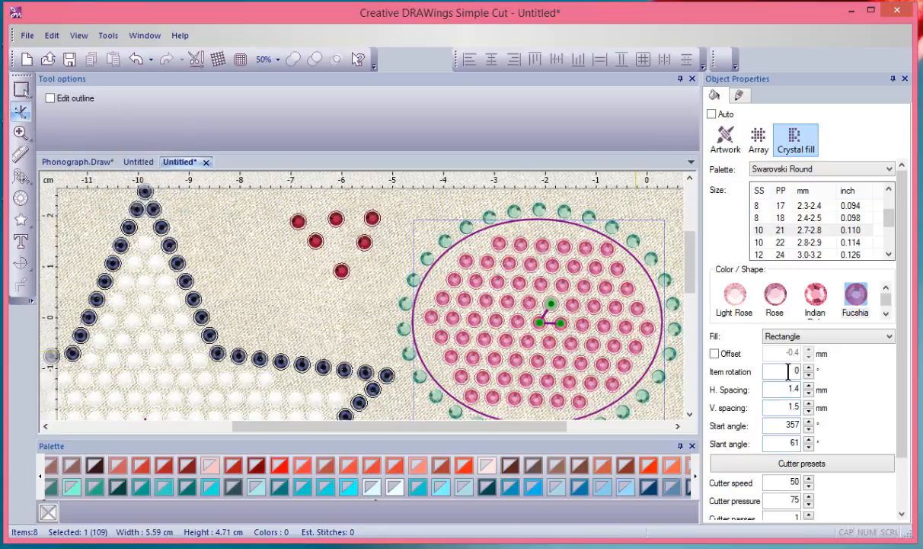
left_click(21, 89)
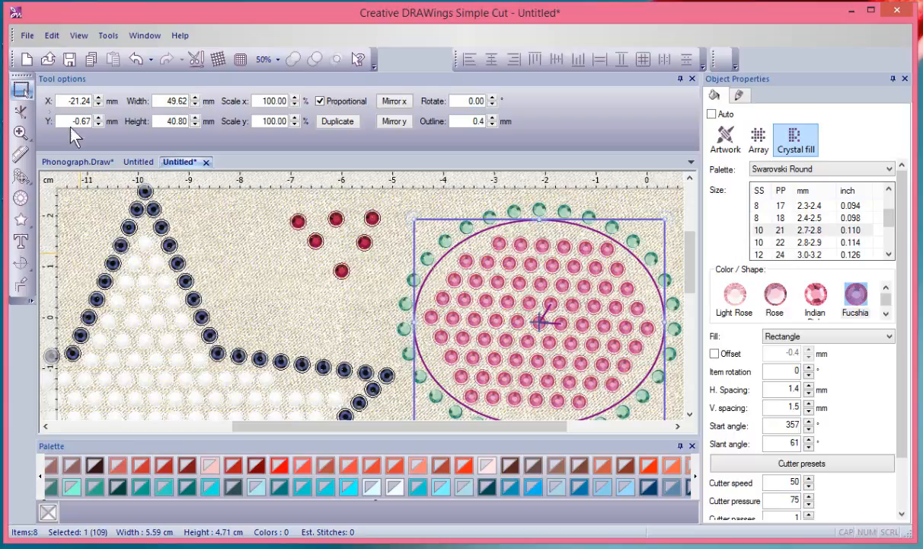
left_click(371, 325)
Change the crystal color of the star's fill to Light Siam.
scroll(369, 324, "down", 3)
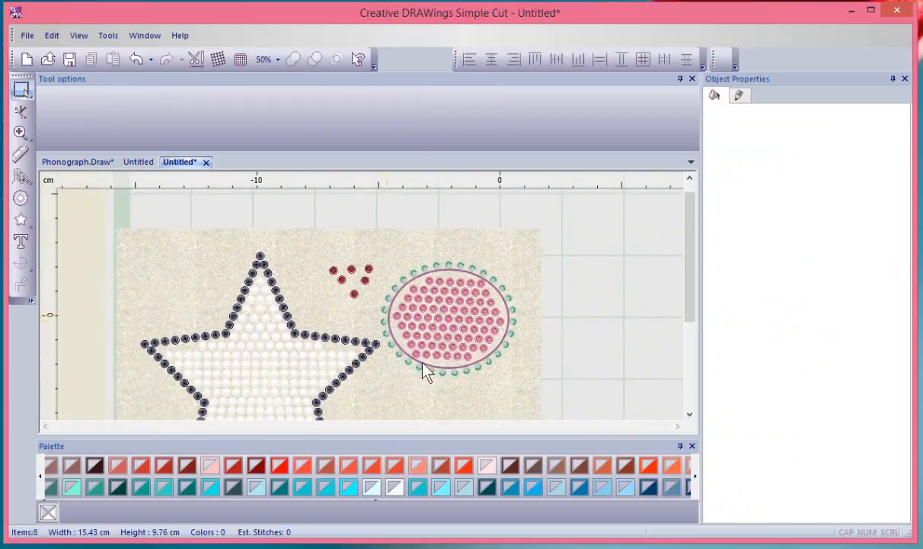
left_click(259, 364)
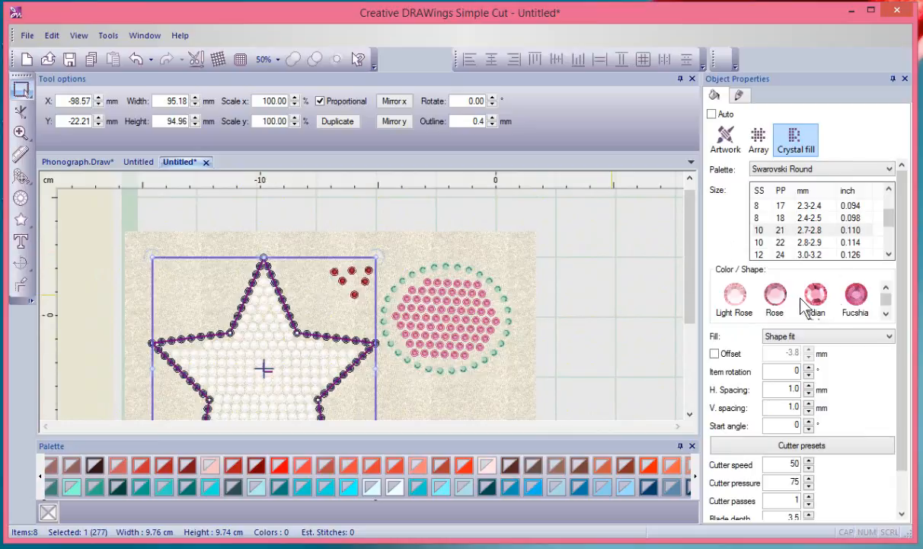
left_click(886, 314)
left_click(886, 314)
left_click(886, 313)
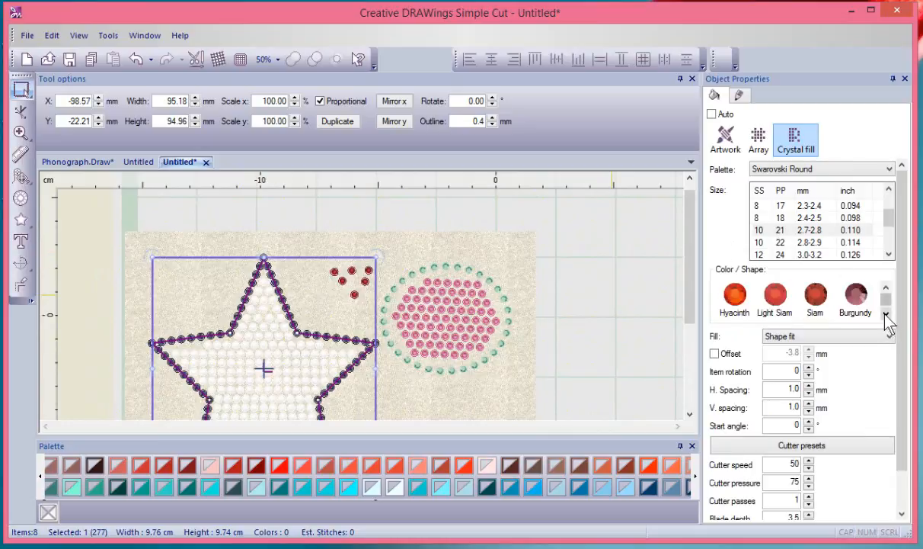
left_click(776, 295)
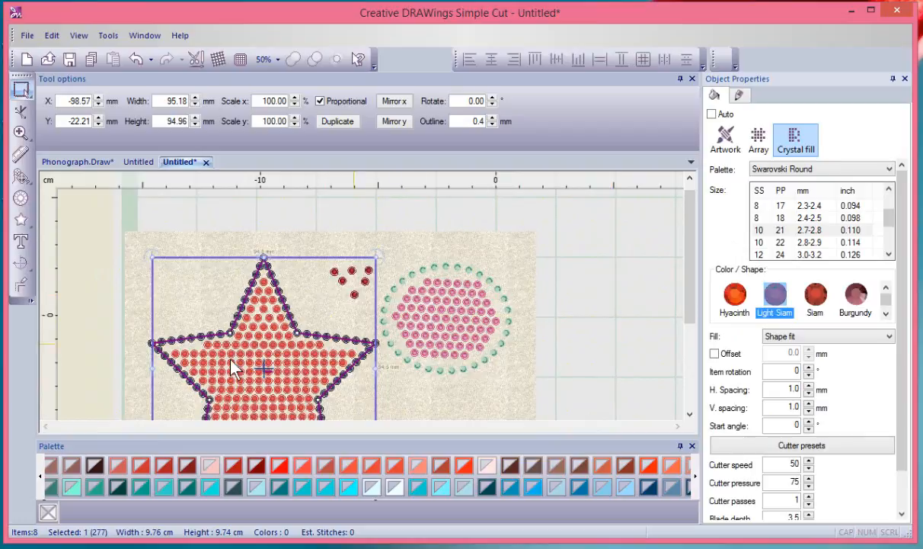
Try the Rectangle and Circular arrangements for the star's crystal fill.
scroll(689, 416, "down", 2)
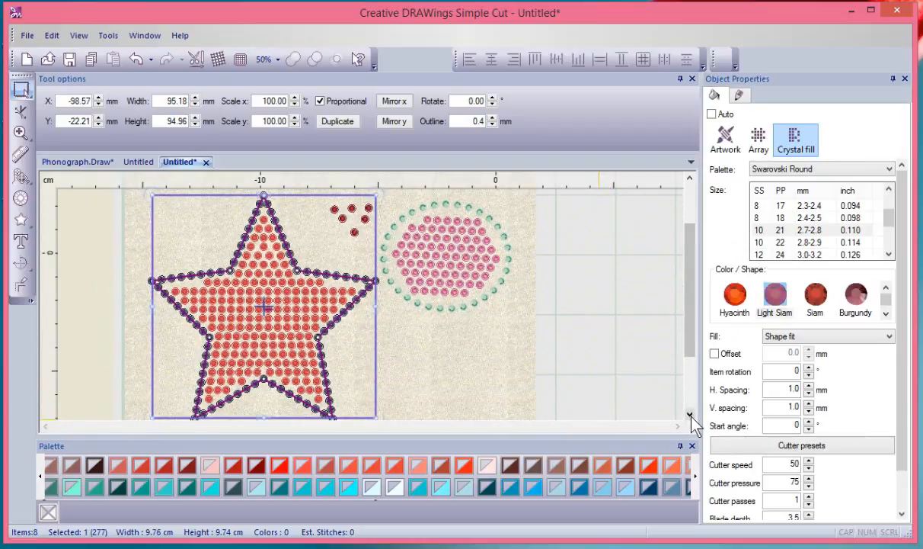
left_click(792, 344)
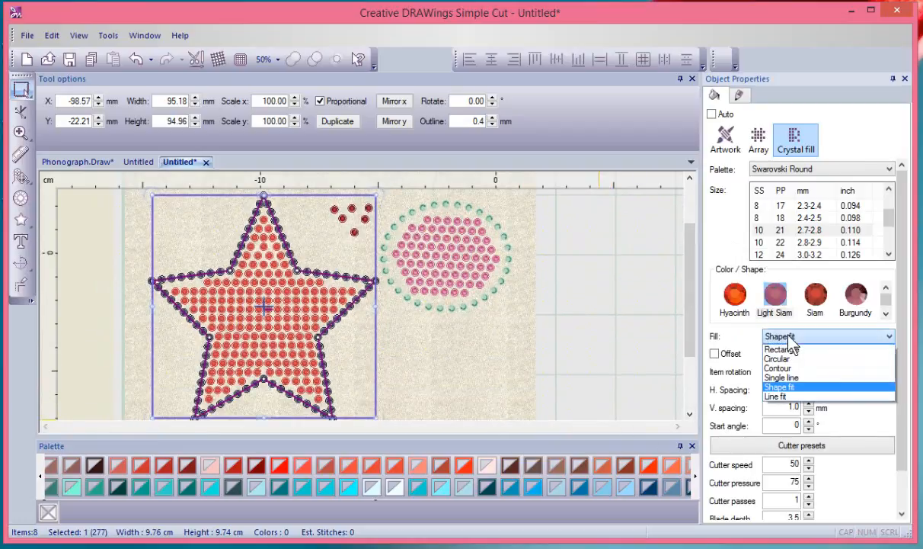
left_click(794, 349)
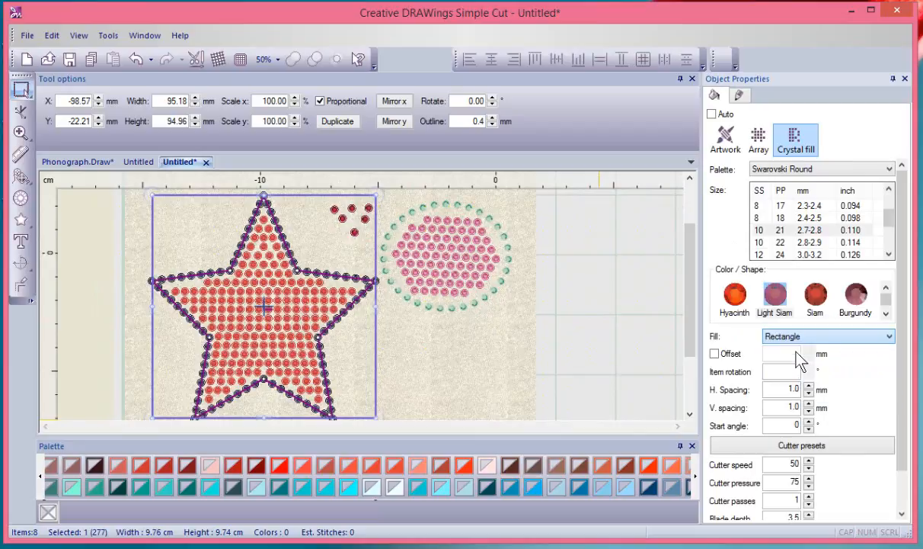
left_click(806, 336)
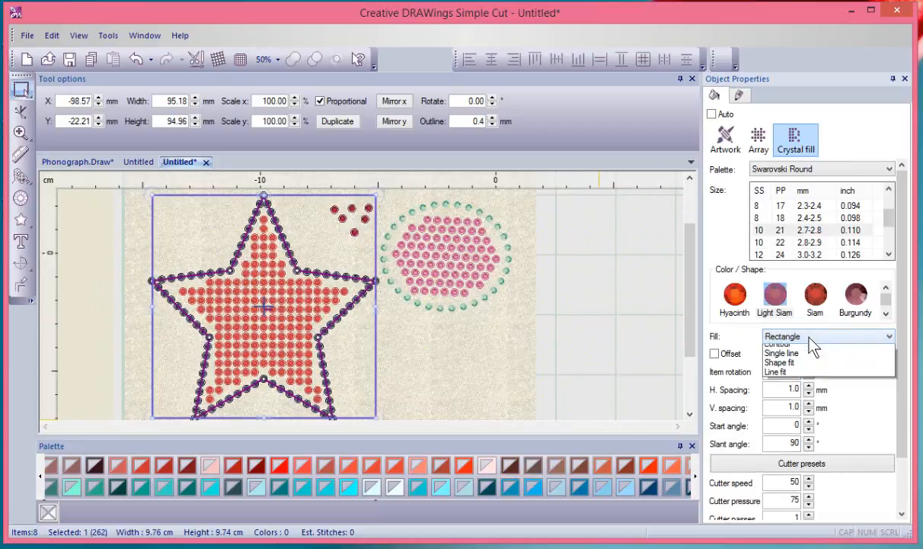
left_click(809, 360)
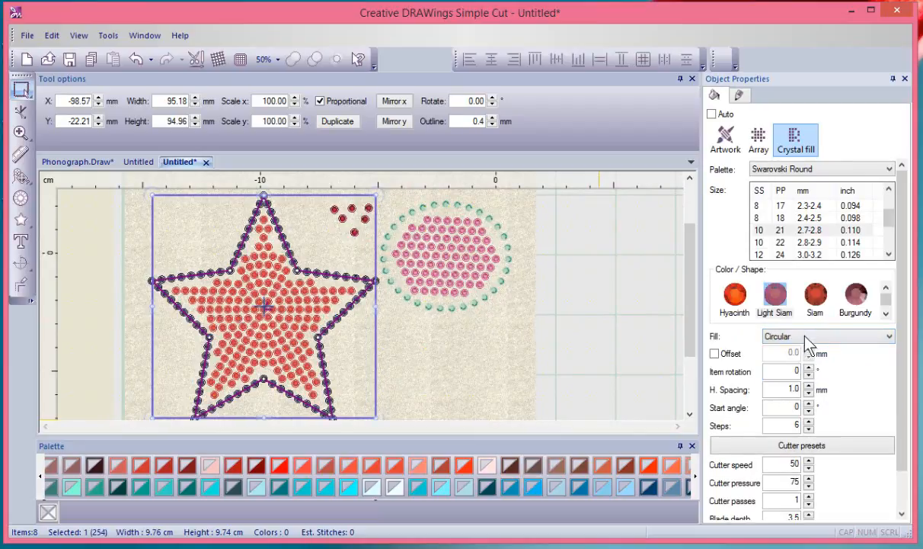
Try the Contour, Single line and Line fit arrangements for the star's crystal fill.
left_click(805, 342)
left_click(800, 369)
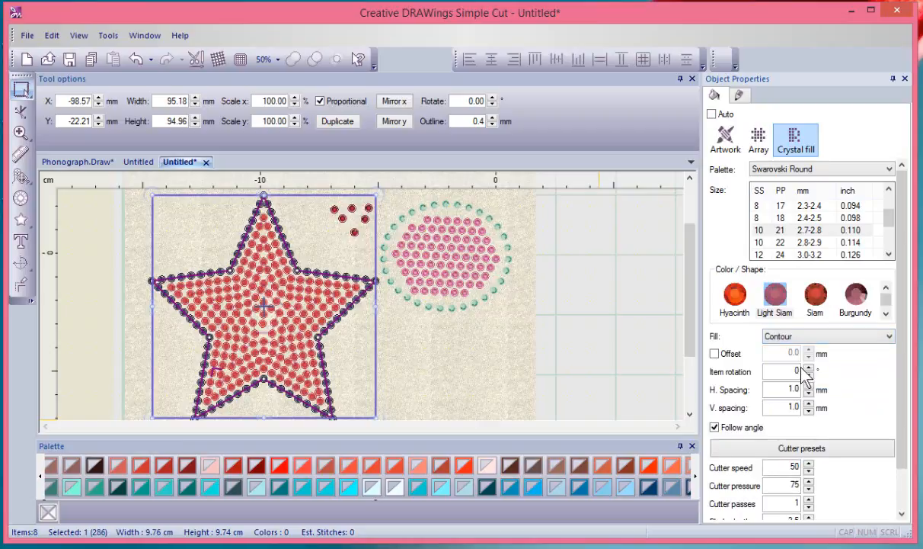
left_click(767, 339)
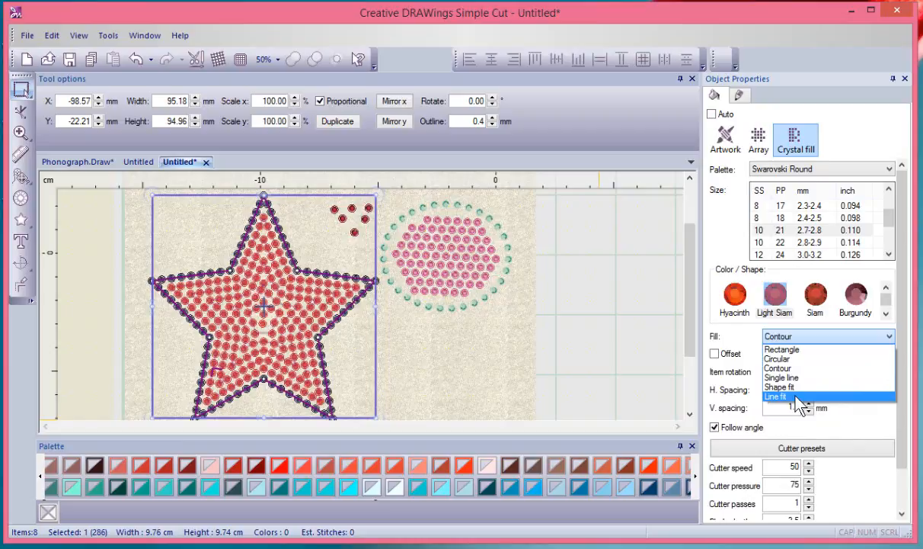
left_click(797, 377)
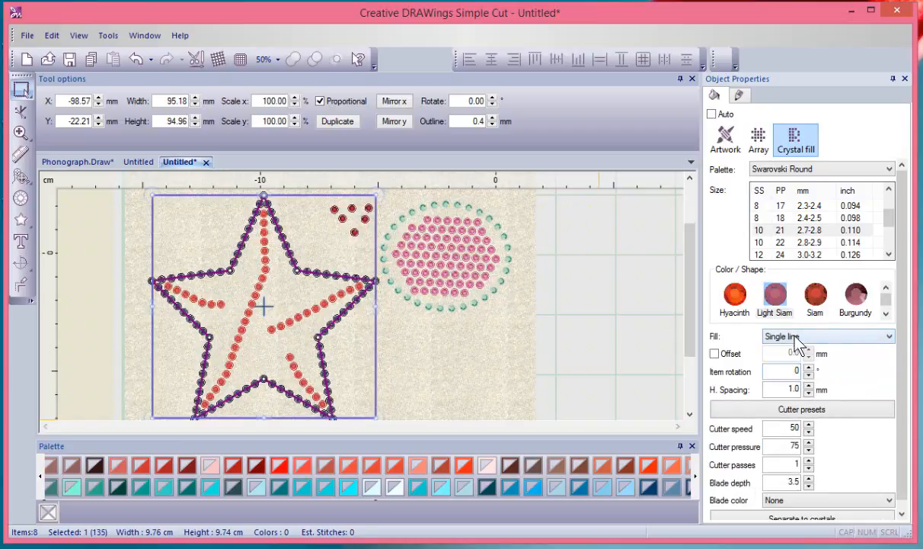
left_click(793, 337)
left_click(799, 394)
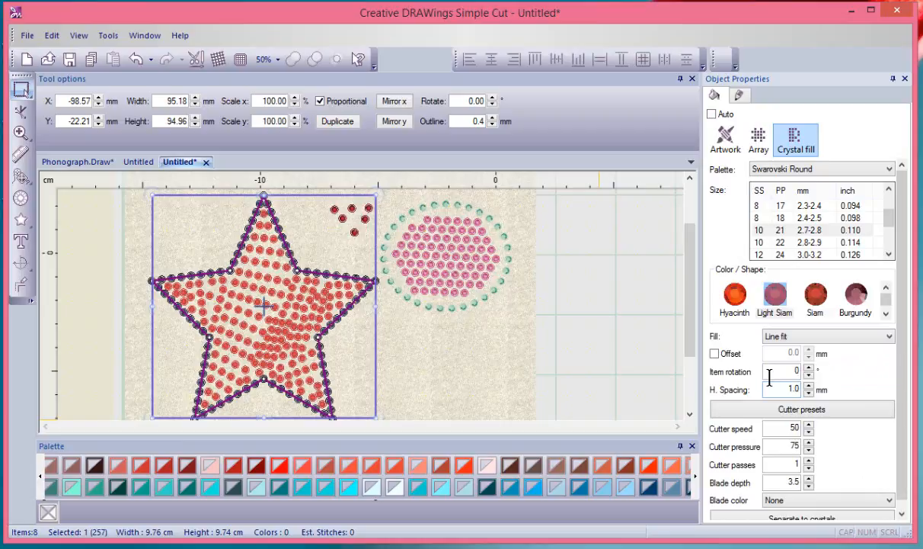
Set the star's crystal fill to Contour, look at the ellipse's fill settings, and reselect the star.
left_click(794, 338)
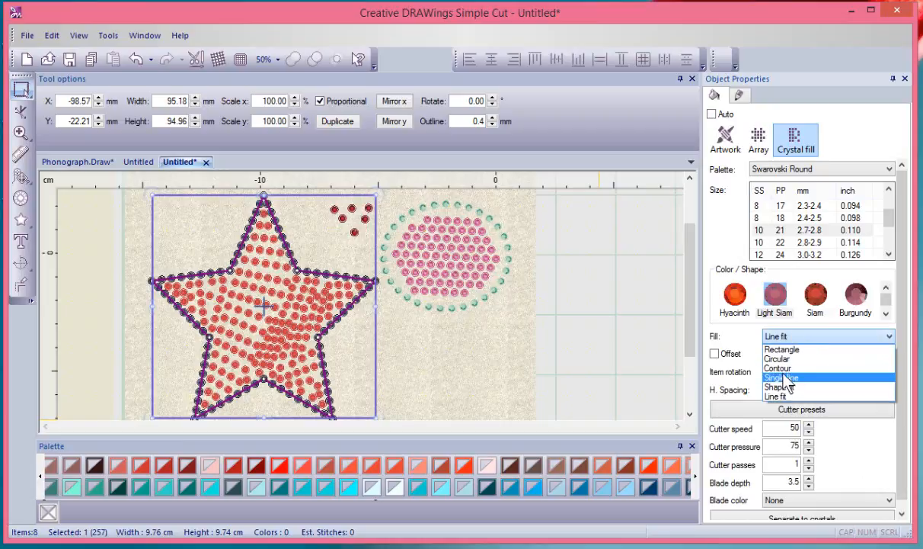
left_click(779, 369)
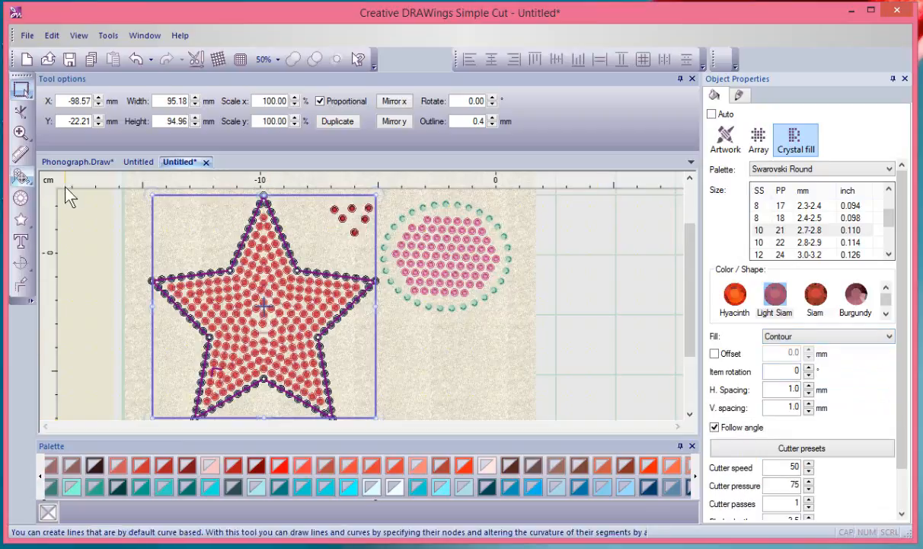
left_click(446, 251)
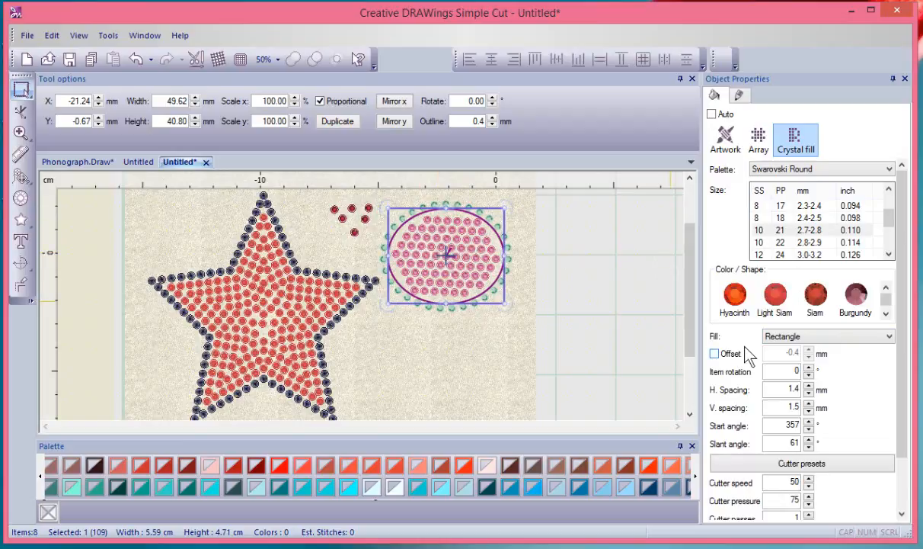
left_click(267, 256)
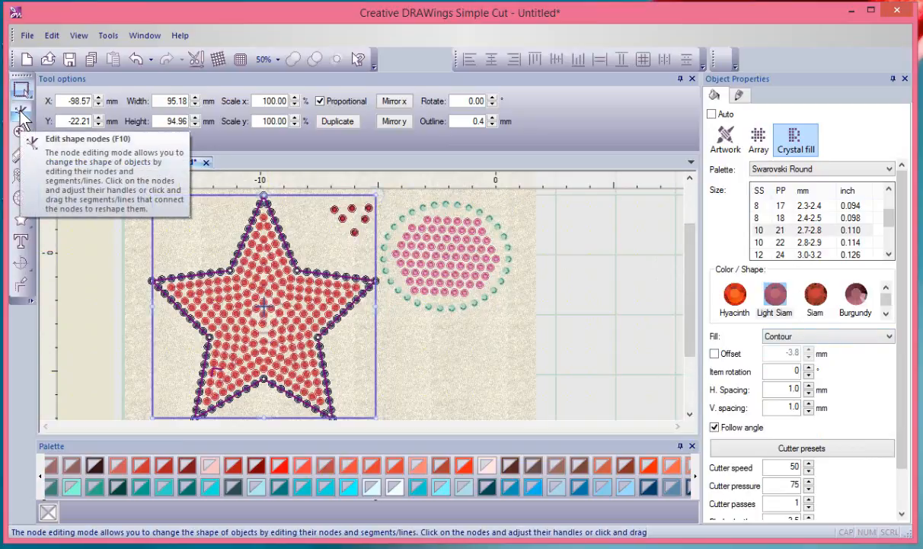
In node editing, move the star's contour fill handles to about 2.4 mm horizontal and 2.9 mm vertical spacing.
left_click(20, 111)
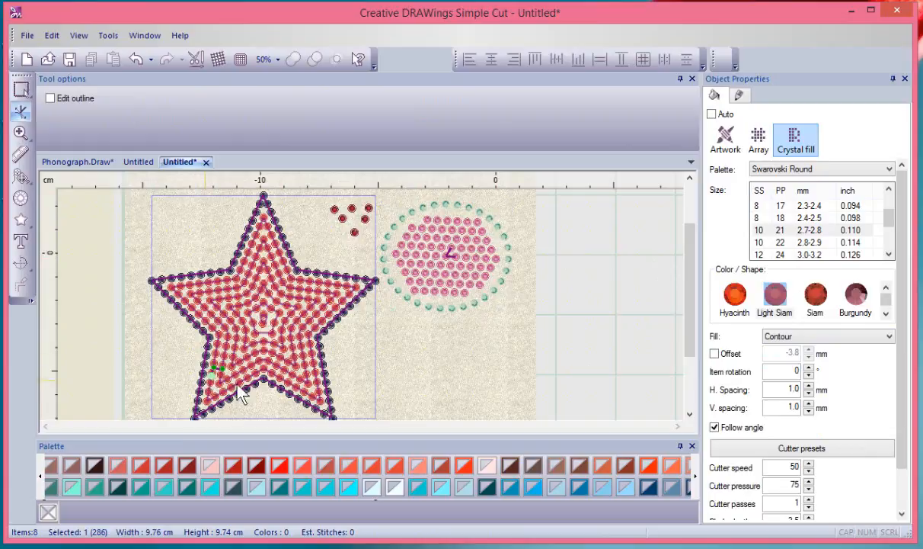
scroll(204, 375, "up", 5)
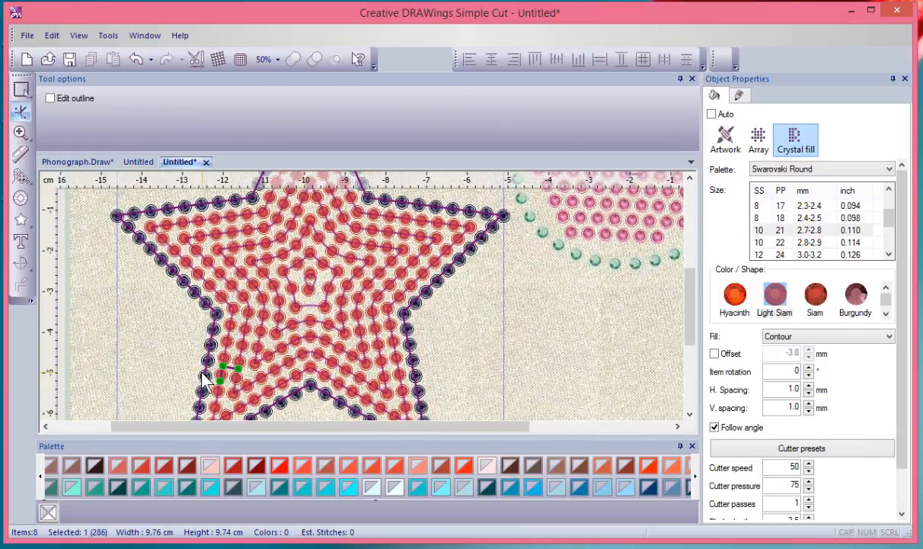
scroll(201, 372, "up", 2)
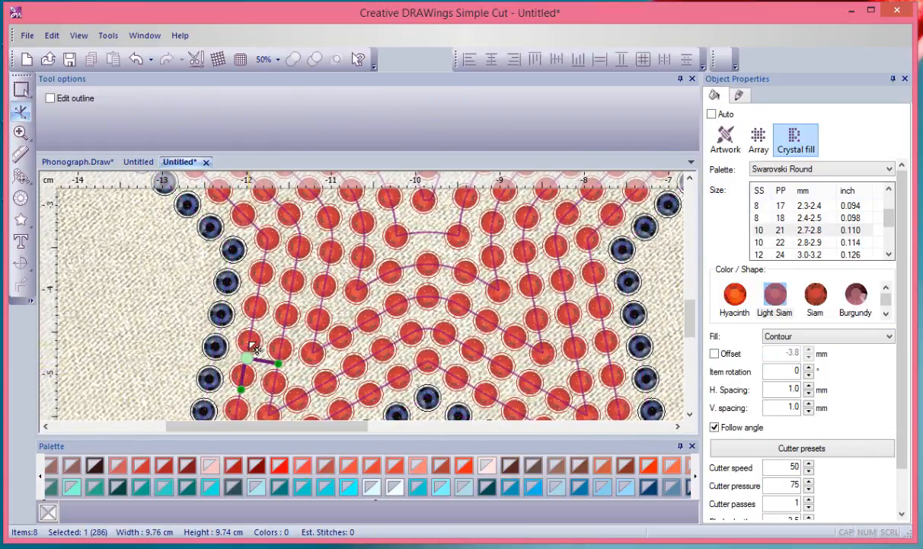
mouse_move(246, 358)
left_mouse_down()
mouse_move(240, 404)
mouse_move(244, 355)
left_mouse_up()
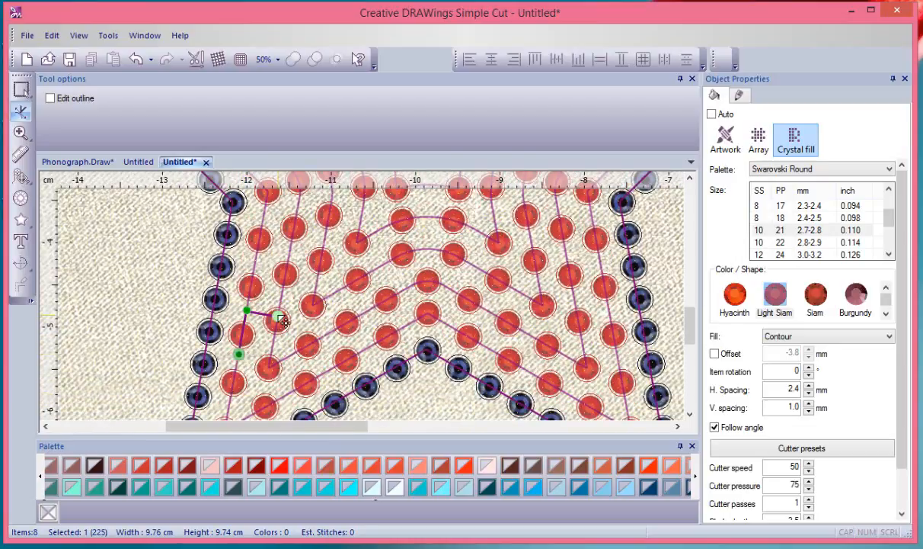
left_click_drag(277, 315, 297, 323)
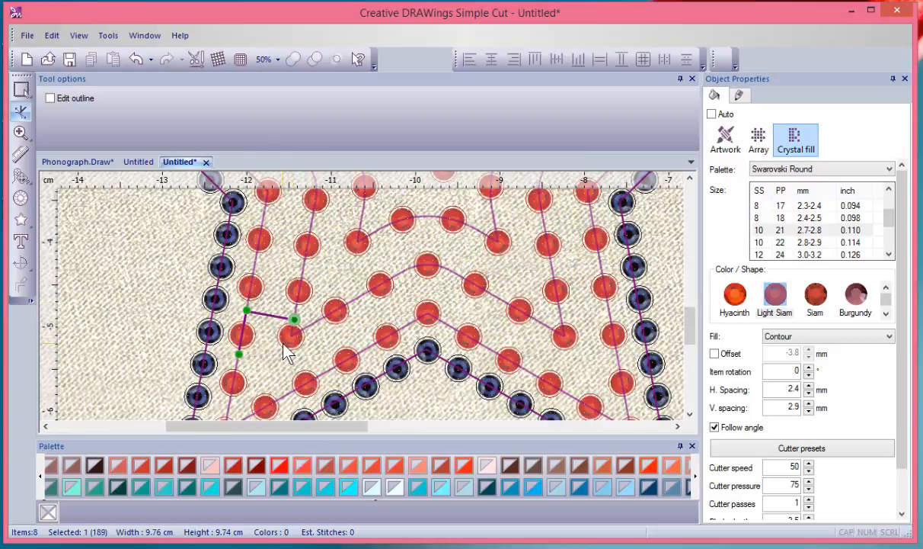
Pull the contour fill handles in to 0.0 mm horizontal and about 1.5 mm vertical spacing, and leave node editing.
left_click_drag(239, 354, 242, 333)
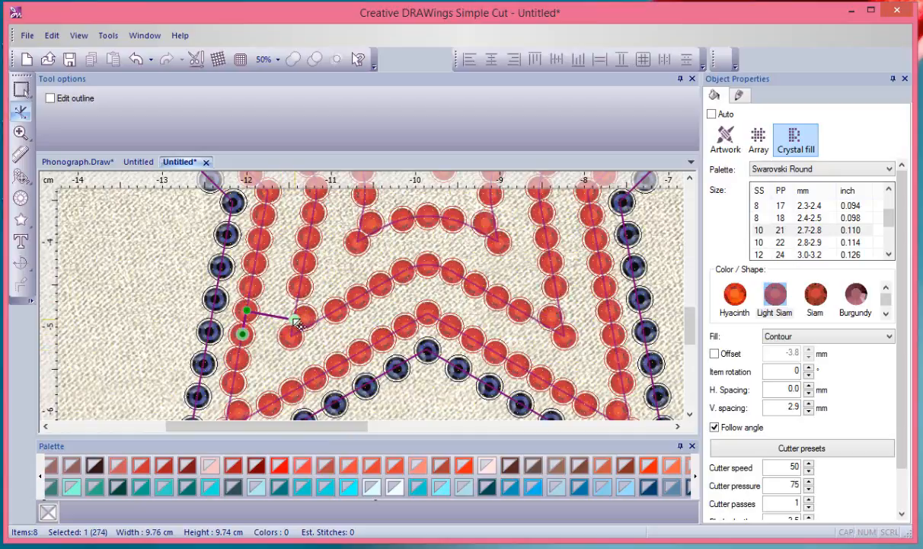
left_click_drag(299, 324, 286, 318)
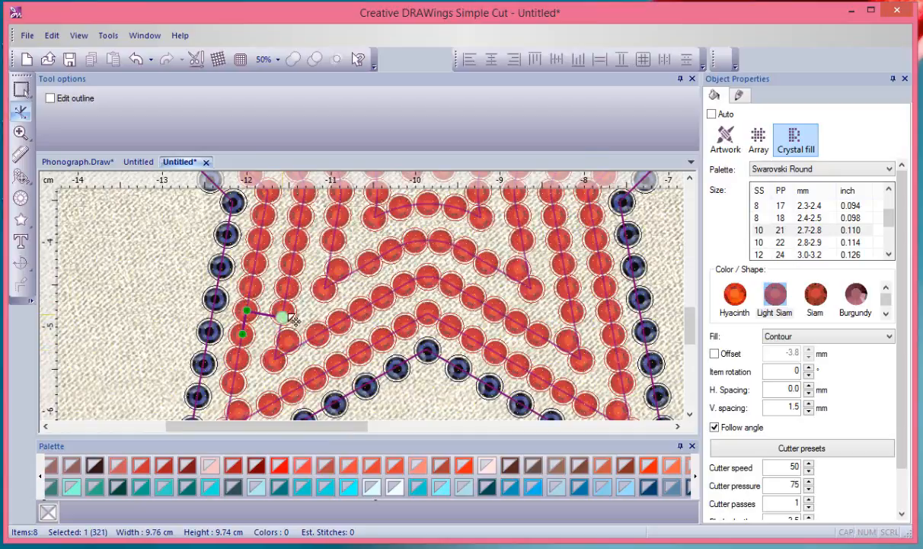
left_click(21, 89)
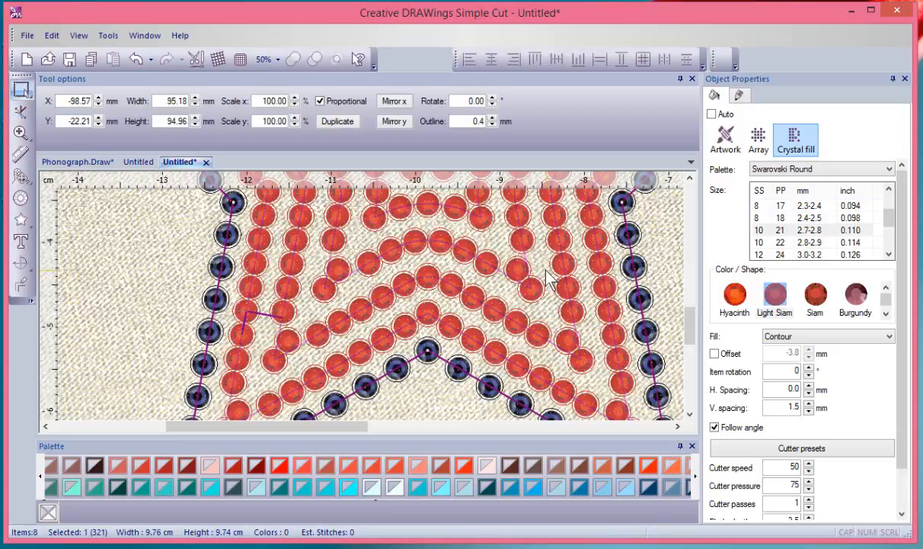
Change the star's crystal fill arrangement to Circular.
scroll(550, 282, "down", 4)
left_click(832, 336)
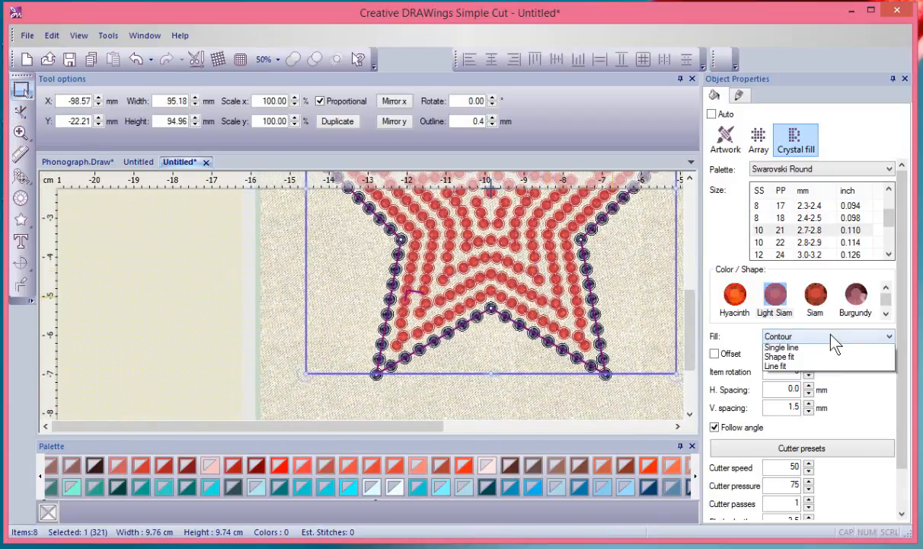
left_click(808, 356)
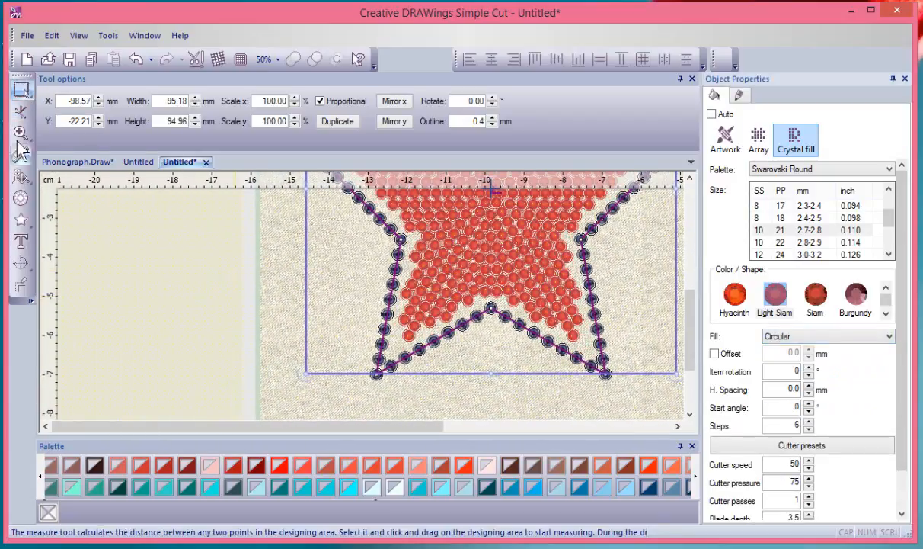
In node editing, move the star's circular fill handles to about 1.4 mm horizontal spacing and 5 steps.
left_click(21, 112)
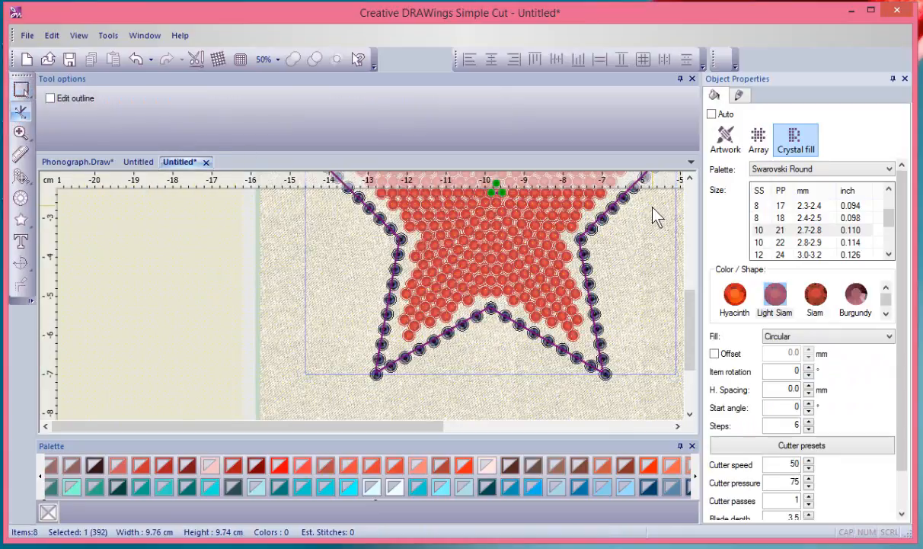
left_click(689, 180)
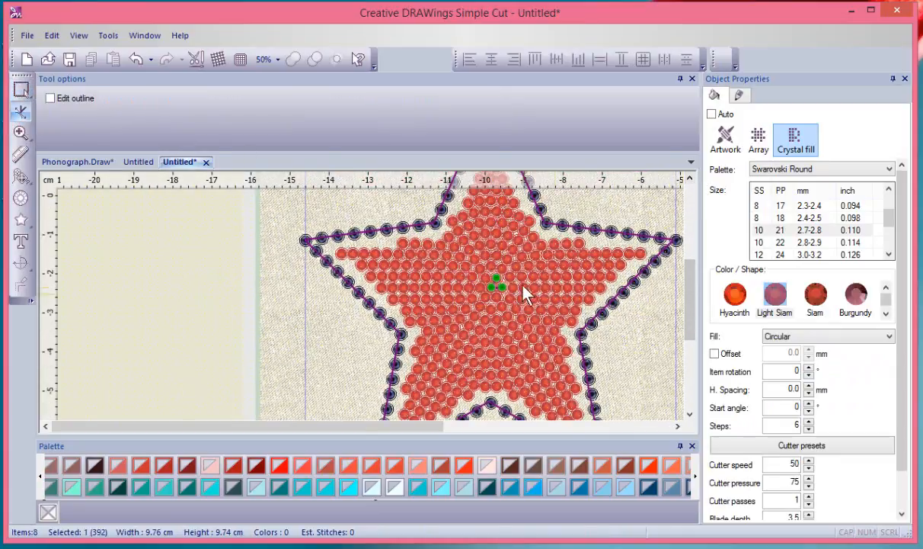
scroll(524, 294, "up", 5)
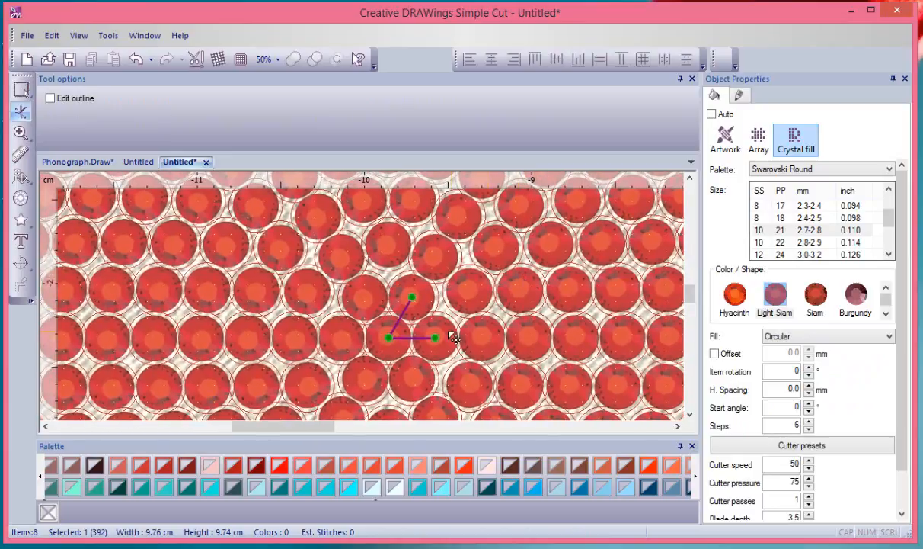
left_click_drag(433, 338, 461, 339)
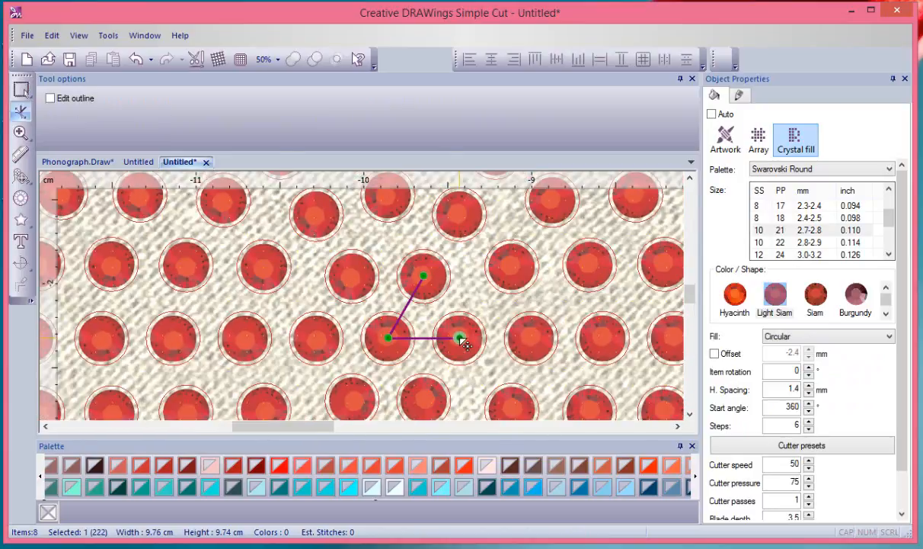
left_click_drag(435, 276, 409, 272)
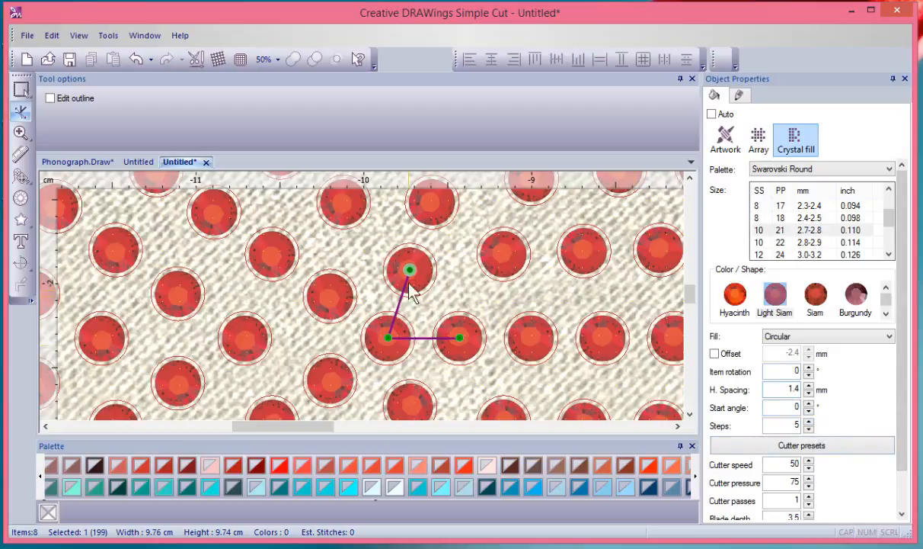
Rotate and stretch the star's circular fill with its handle to about 25° start angle and 1.8 mm horizontal spacing.
left_click_drag(461, 339, 464, 310)
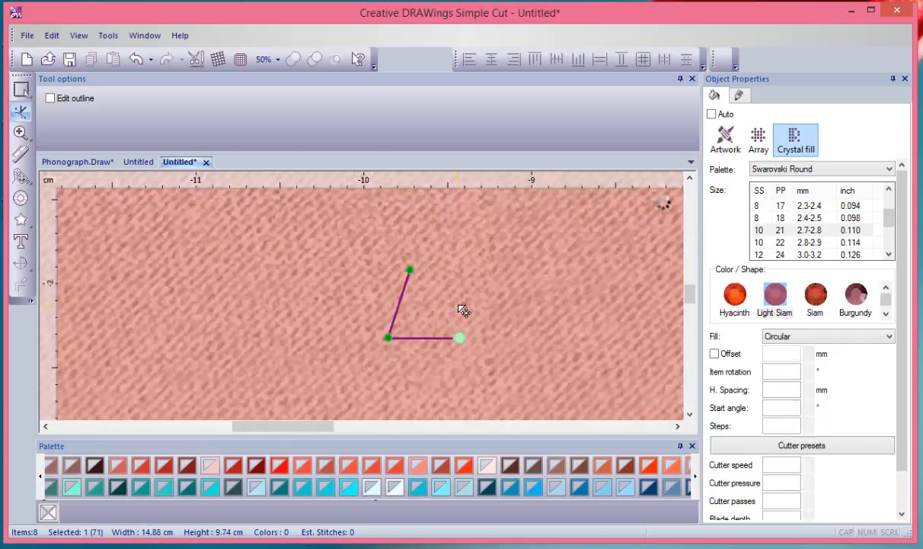
scroll(483, 324, "down", 3)
scroll(478, 323, "down", 3)
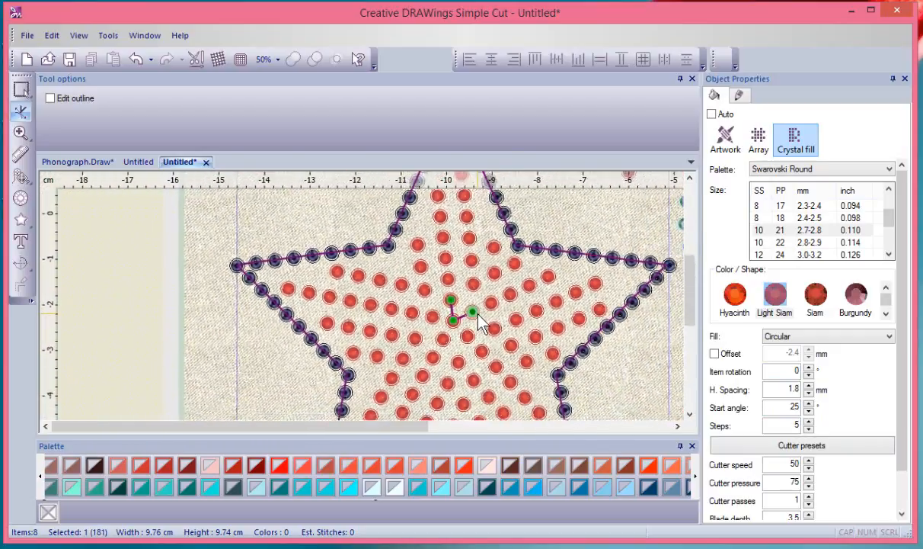
Readjust the circular fill handle to 0.0 mm horizontal spacing and about 346° start angle, leave node editing and deselect the star.
left_click_drag(480, 322, 465, 317)
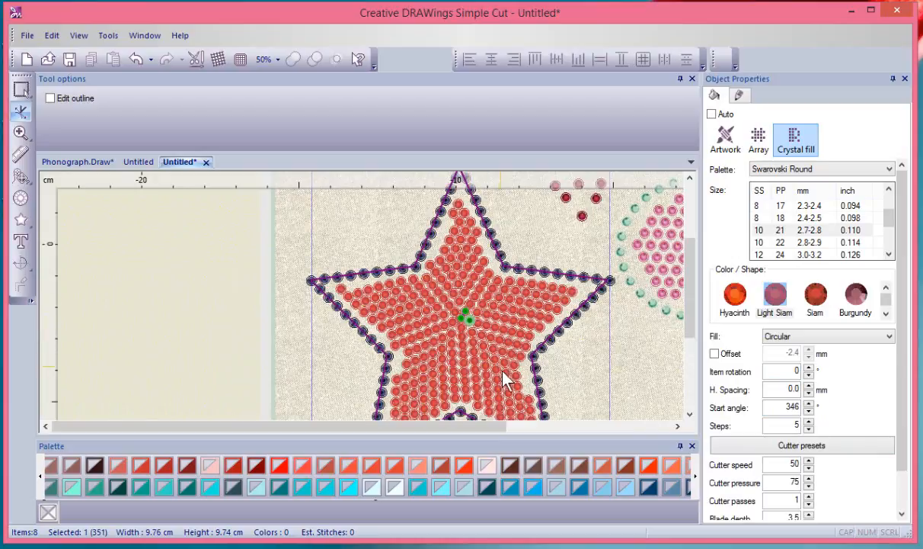
scroll(503, 376, "down", 2)
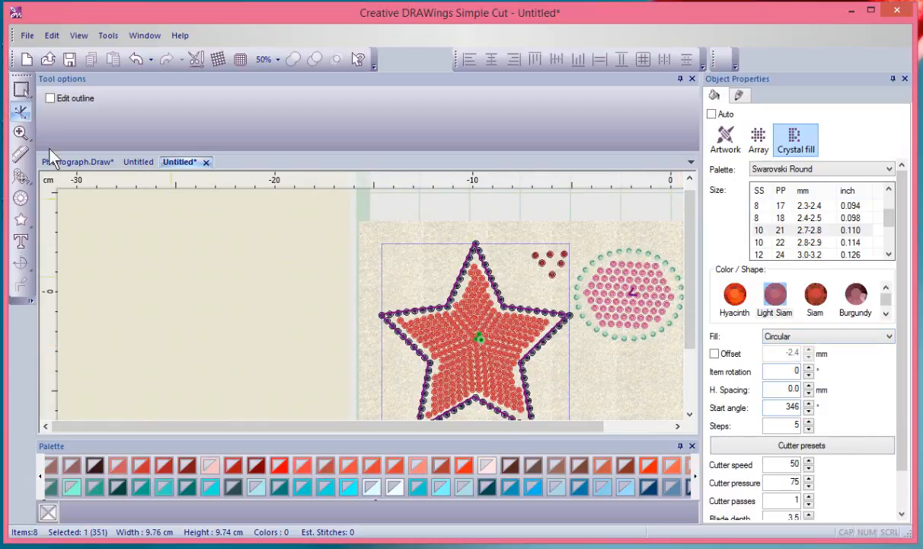
left_click(20, 89)
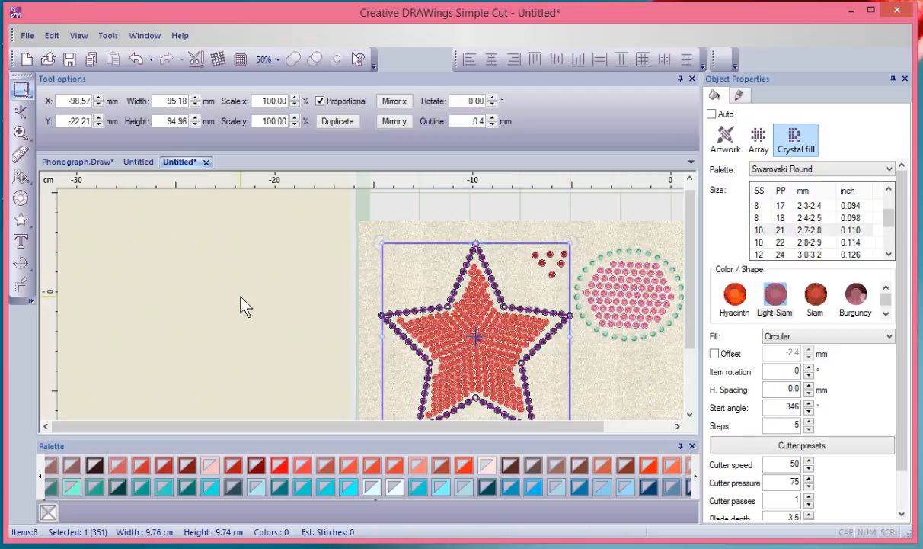
left_click(243, 298)
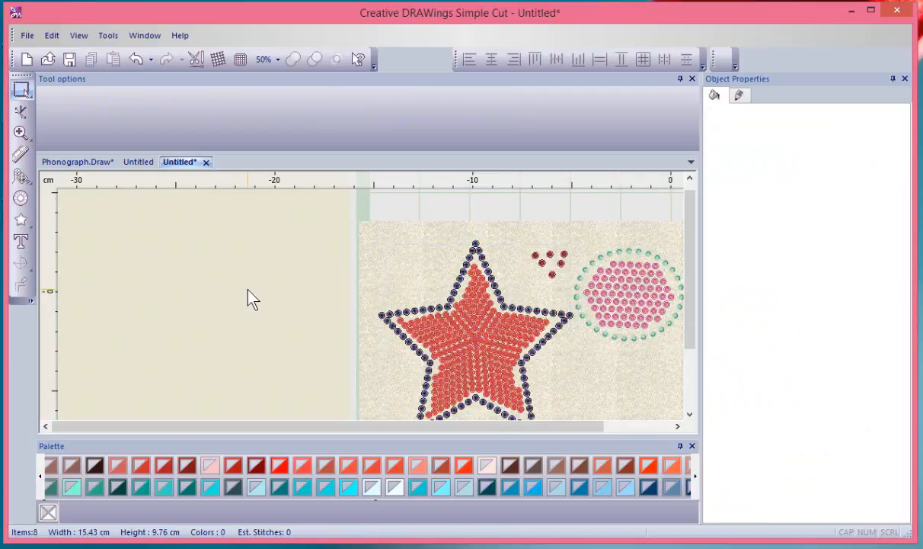
scroll(251, 299, "down", 1)
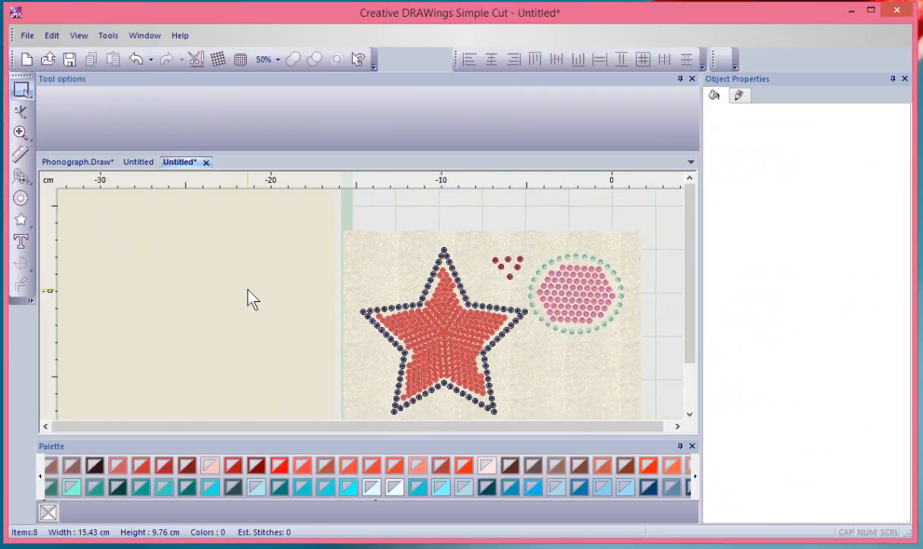
Start exporting the design to cutters and connect to the Artistic edge USB cutter.
left_click(27, 36)
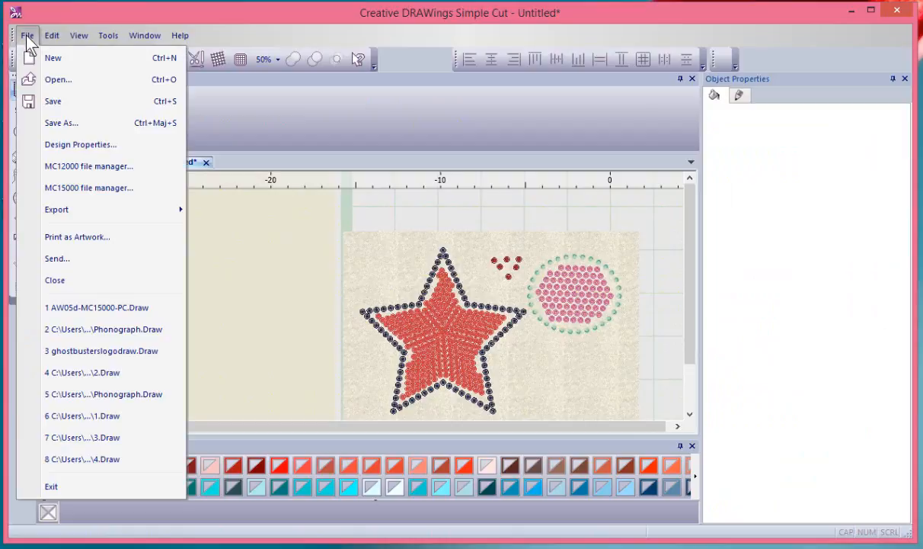
mouse_move(76, 213)
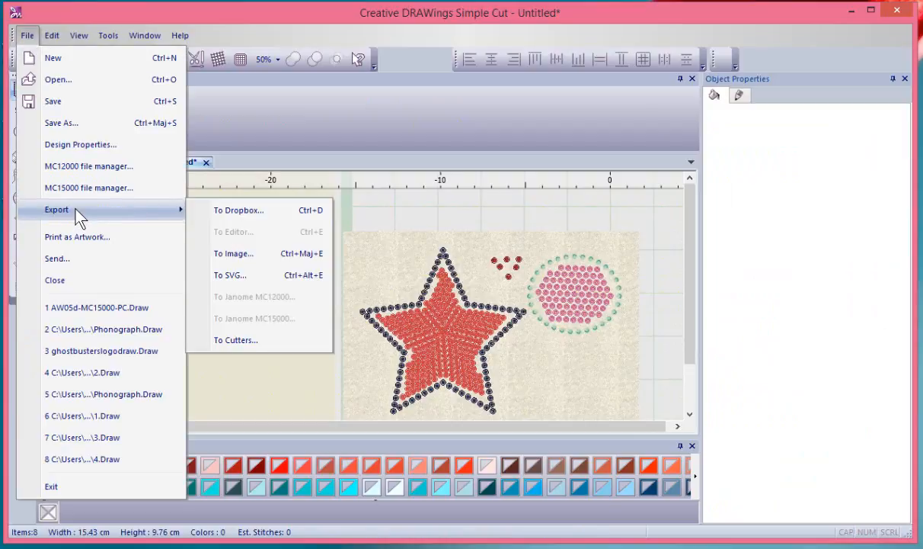
left_click(280, 343)
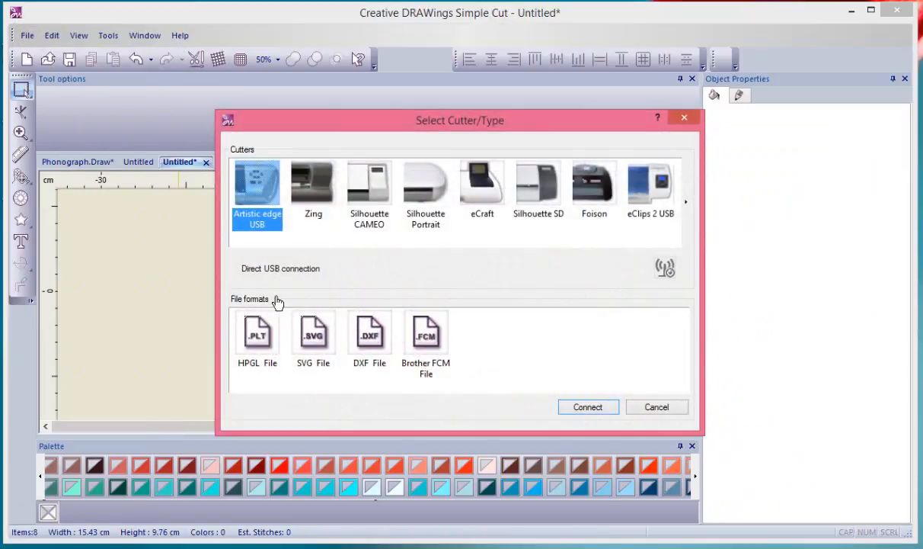
left_click(249, 180)
left_click(588, 408)
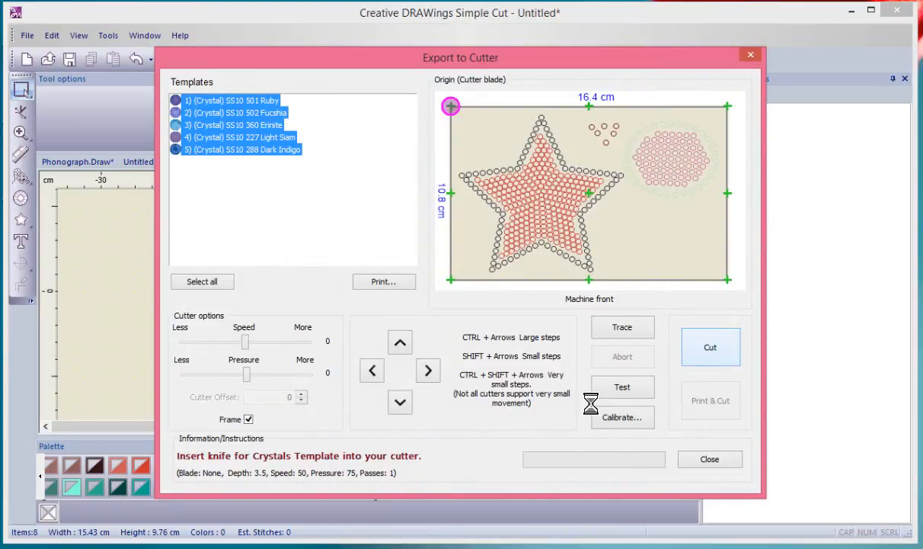
Clear the template selection and preview the Ruby, Fucshia, Erinite, Light Siam and Dark Indigo crystal templates one at a time.
left_click(297, 201)
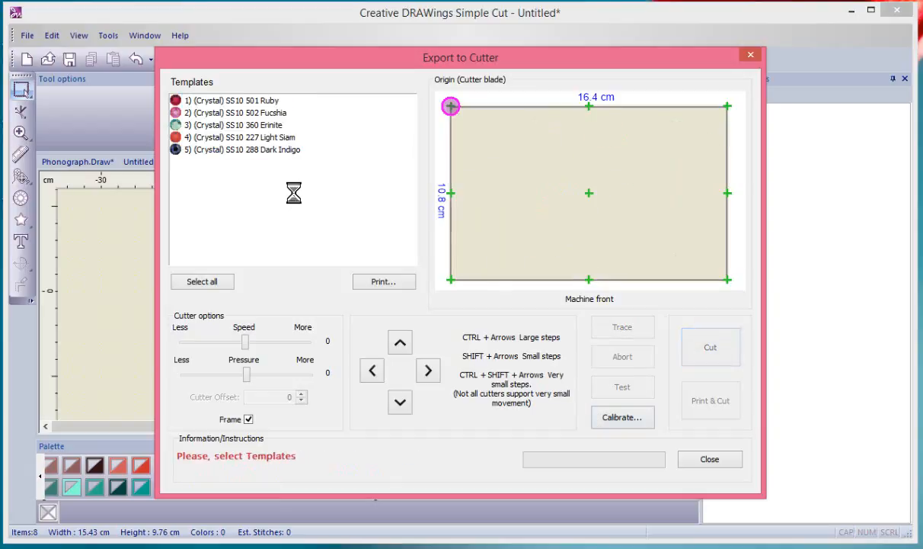
left_click(271, 100)
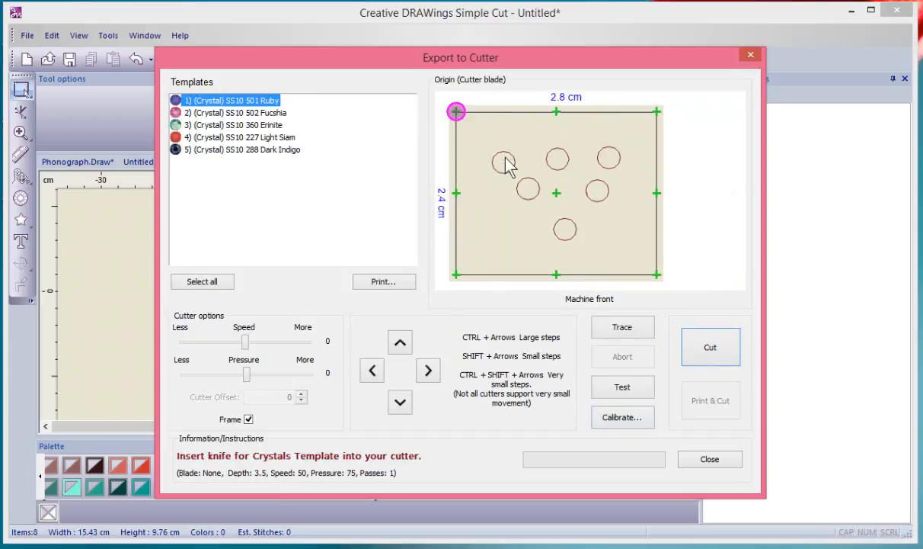
left_click(260, 112)
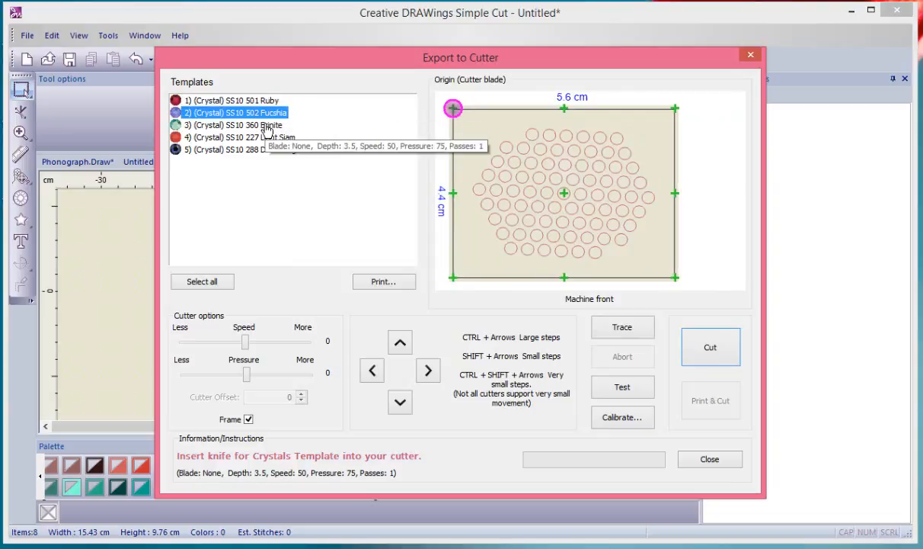
left_click(264, 124)
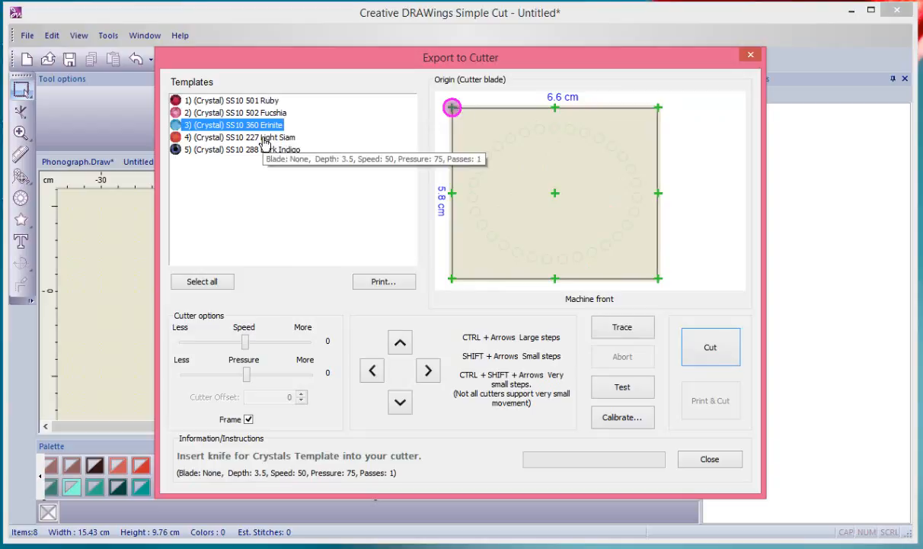
left_click(261, 137)
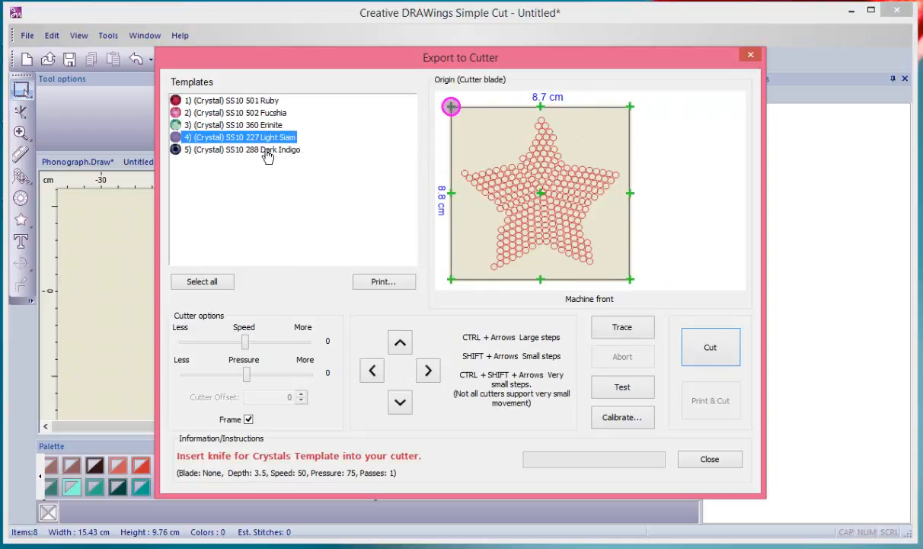
left_click(264, 150)
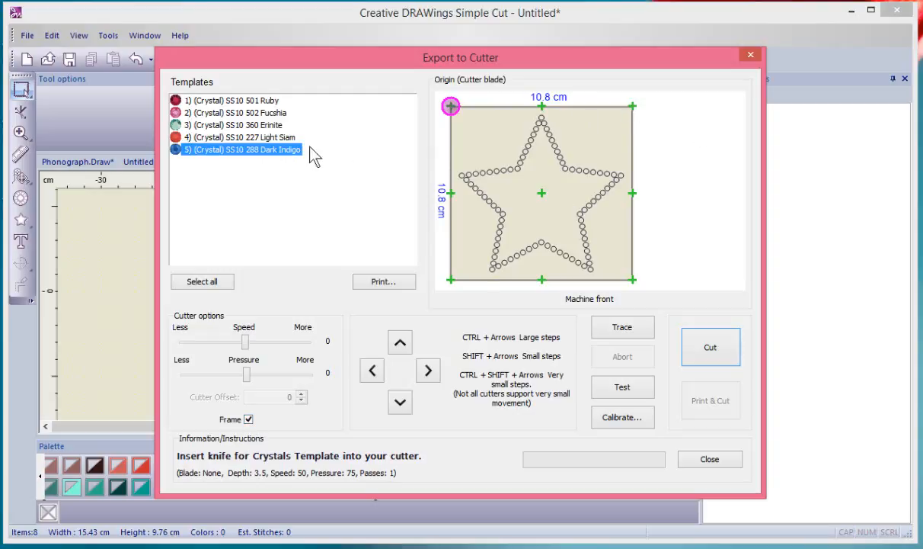
Select all crystal templates for a combined preview, and preview the Ruby and Fucshia templates individually again.
left_click(201, 282)
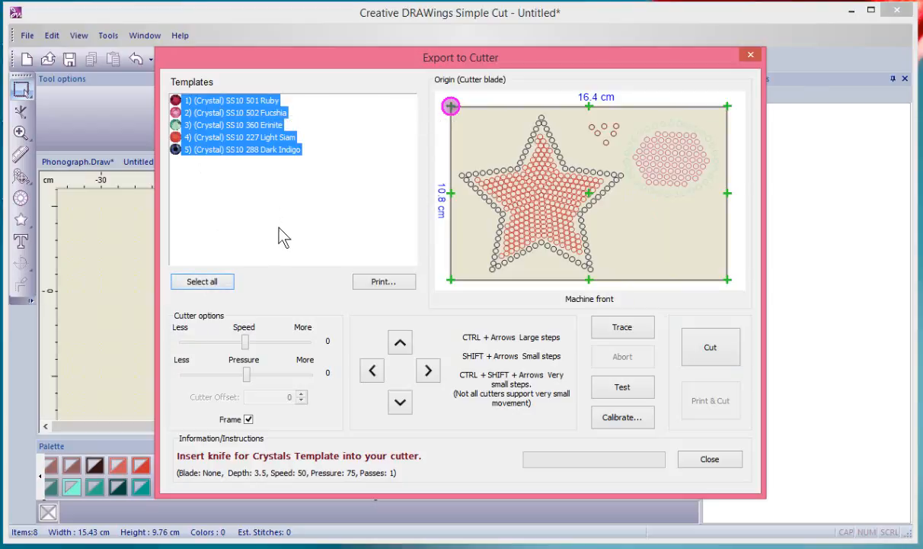
left_click(219, 102)
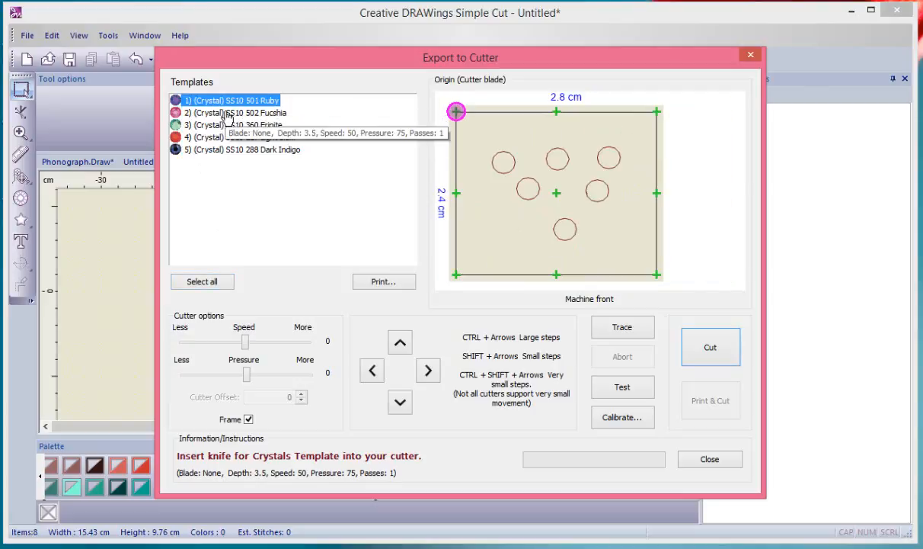
left_click(225, 113)
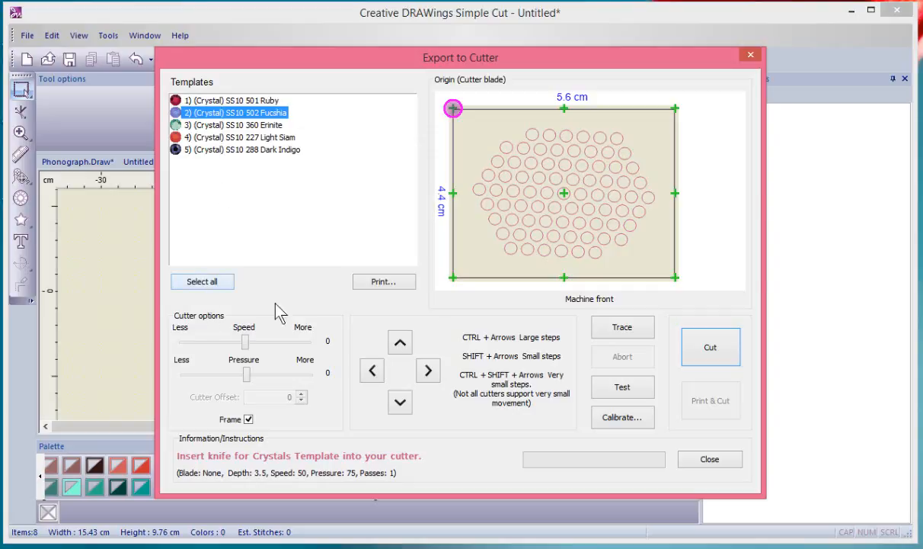
Check the Crystal Template Material - Smooth preset in the cutter test settings without applying it, and leave the cutter export without cutting.
left_click_drag(525, 60, 491, 41)
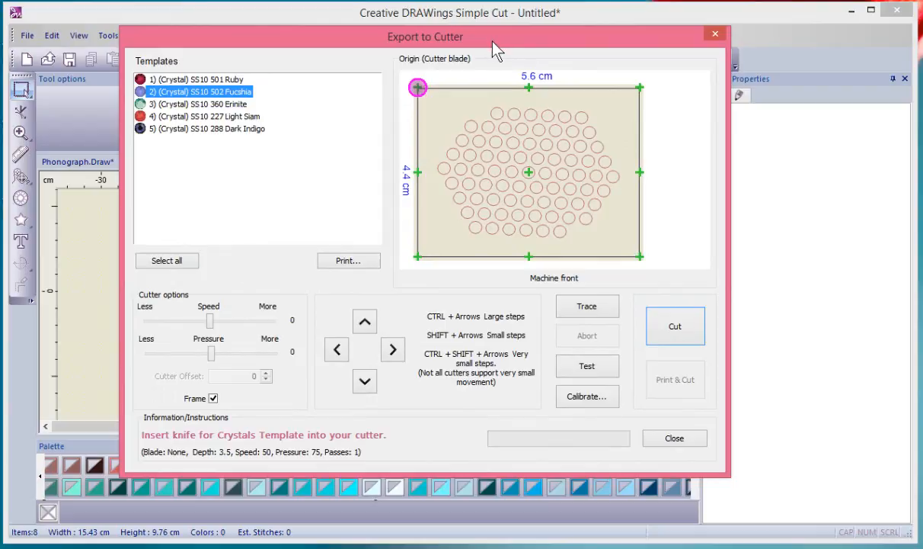
left_click(588, 368)
left_click_drag(591, 284, 591, 353)
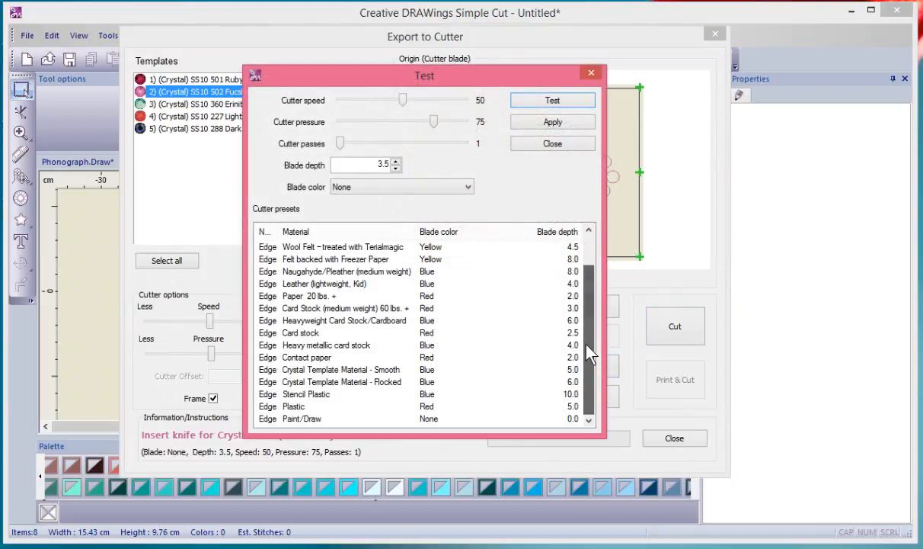
left_click(338, 371)
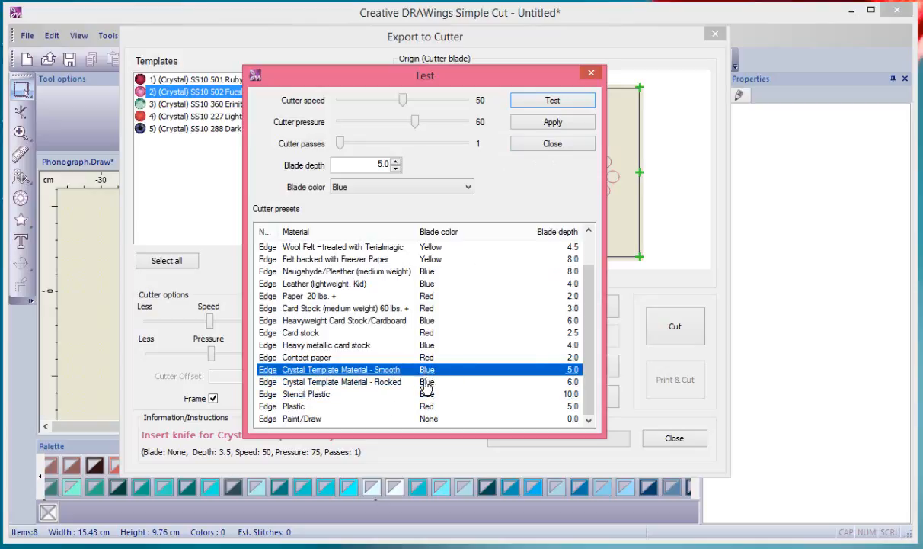
left_click(562, 145)
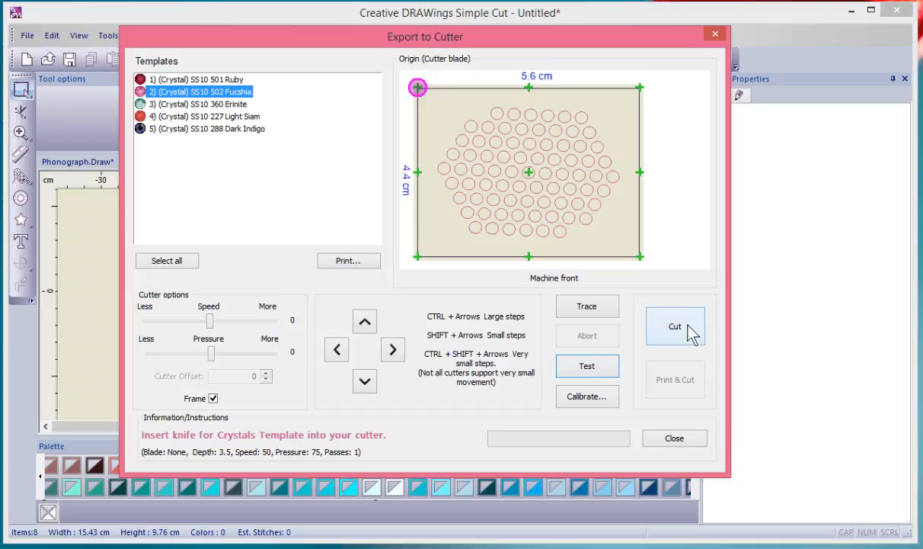
left_click(683, 444)
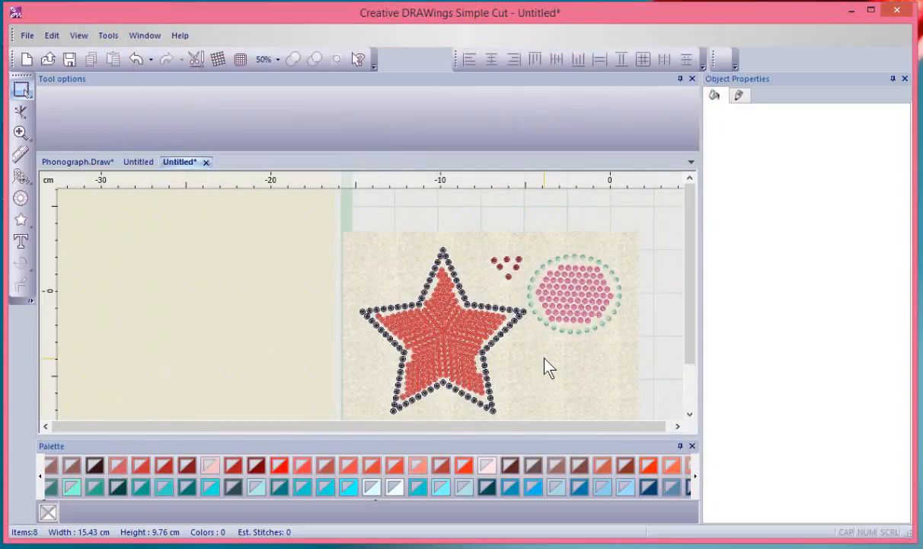
scroll(546, 360, "down", 2)
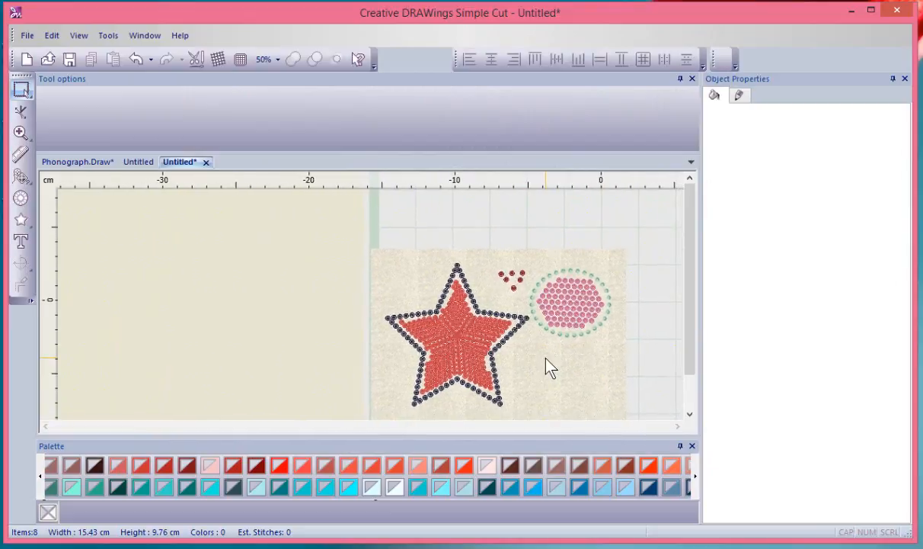